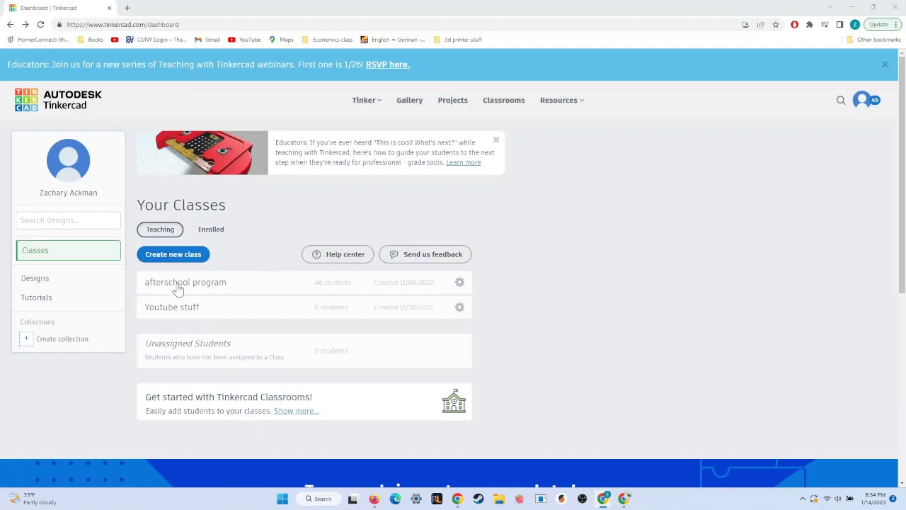
# Step: Open the "Youtube stuff" class's "tic tak toe board and pieces" activity and create a new 3D design in it
pyautogui.click(182, 309)
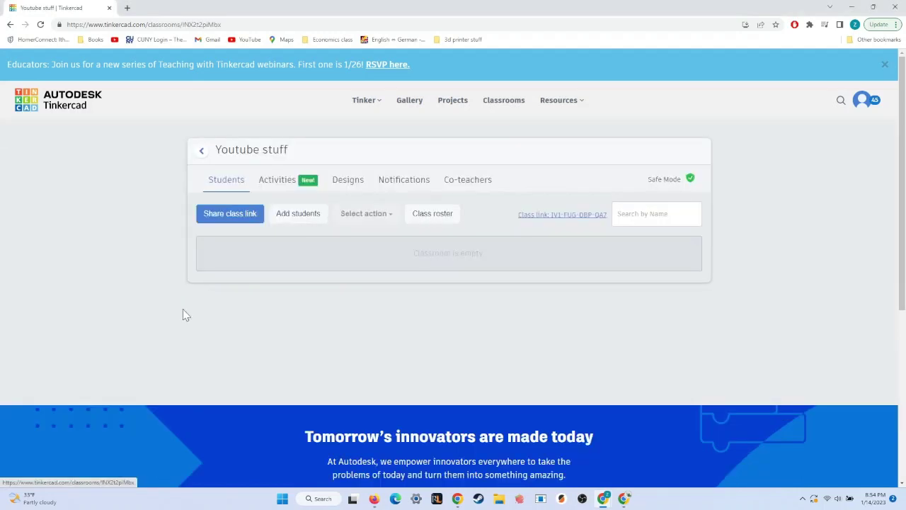
pyautogui.click(272, 186)
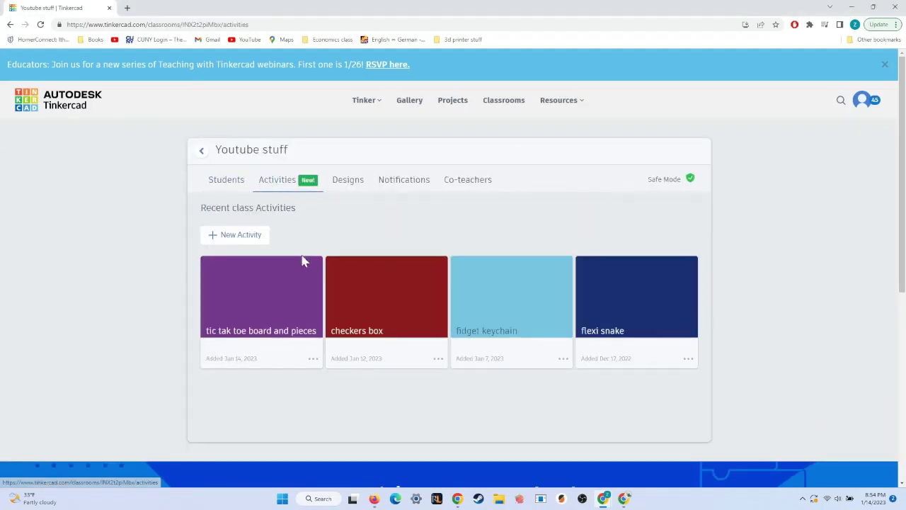
pyautogui.click(284, 293)
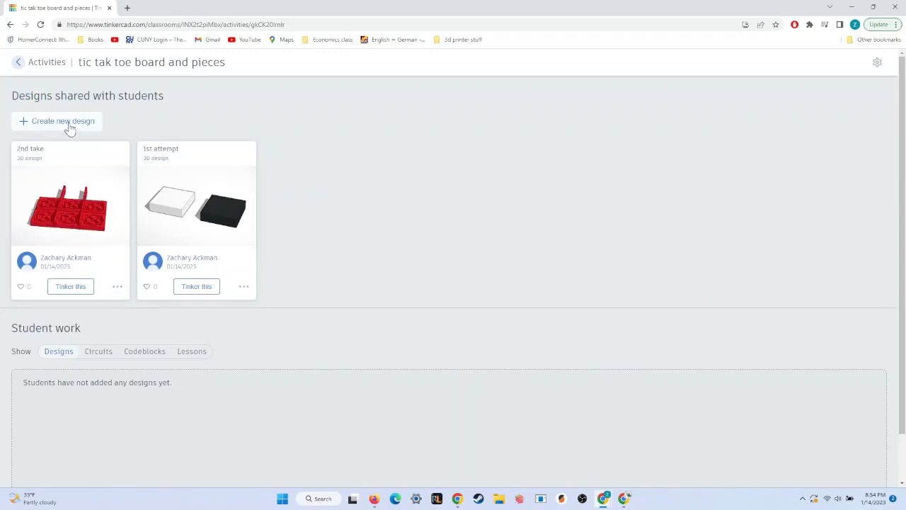
pyautogui.click(69, 127)
pyautogui.click(62, 149)
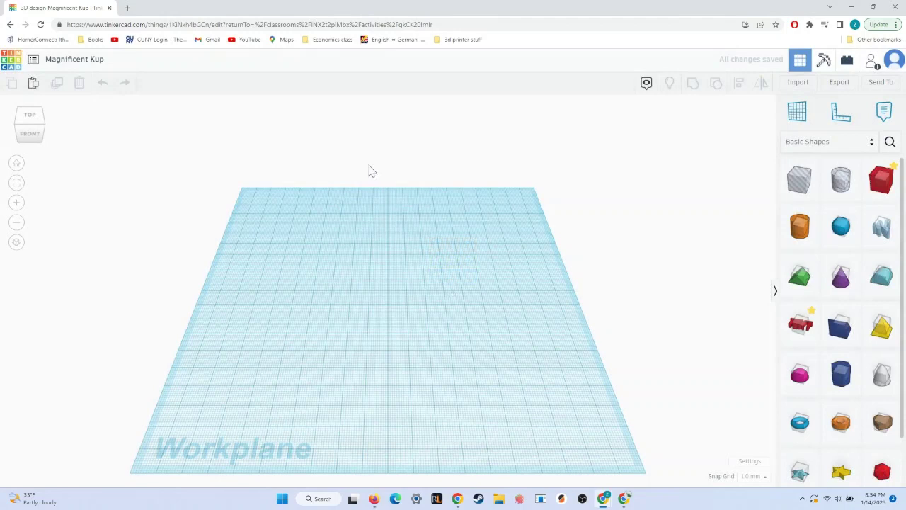
# Step: Place a box on the workplane, set its base to 30 by 30 mm, and reduce its height to make a flat tile
pyautogui.moveTo(881, 178); pyautogui.dragTo(395, 287)
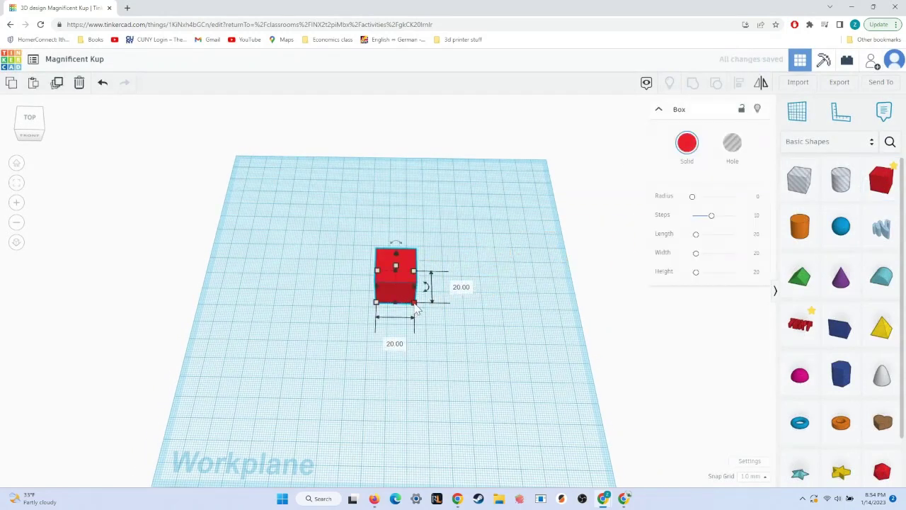
pyautogui.click(459, 288)
pyautogui.press('Return')
pyautogui.click(395, 360)
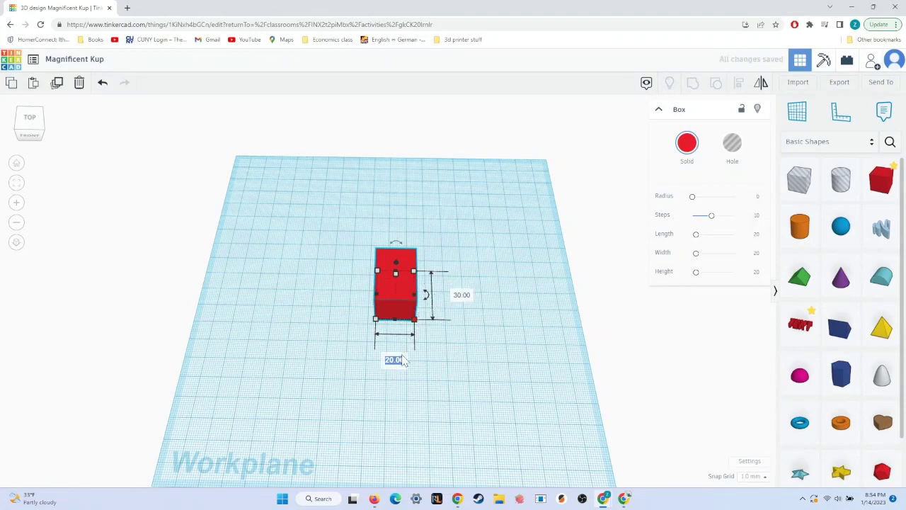
pyautogui.write('30')
pyautogui.press('Return')
pyautogui.scroll(3, 395, 298)
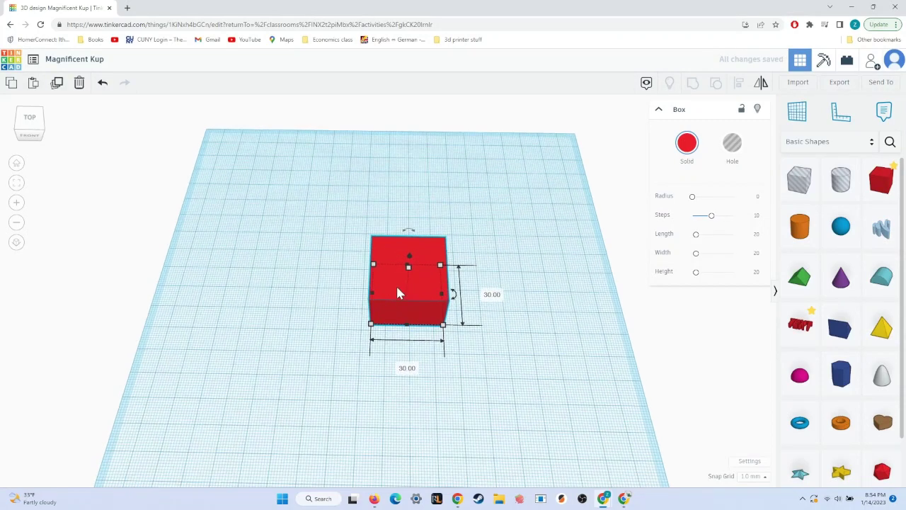
pyautogui.click(457, 280)
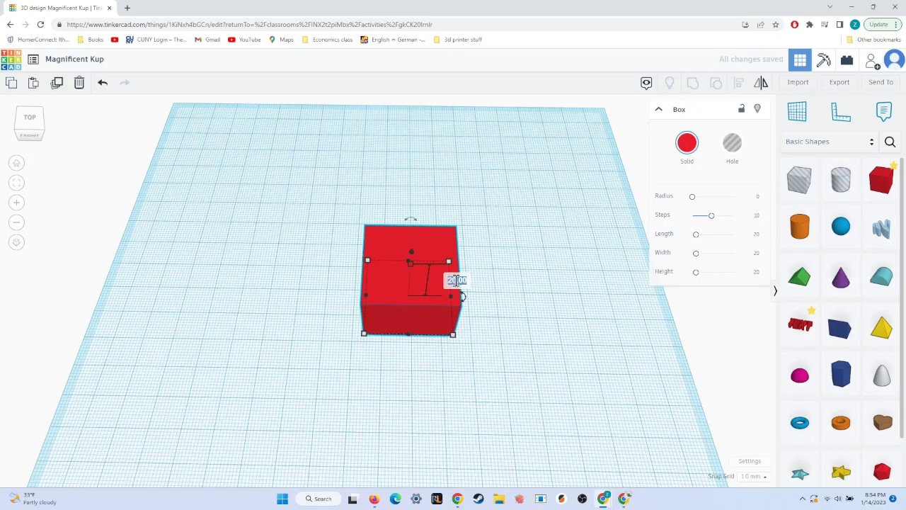
pyautogui.press('Return')
pyautogui.moveTo(501, 297); pyautogui.dragTo(500, 255, button='right')
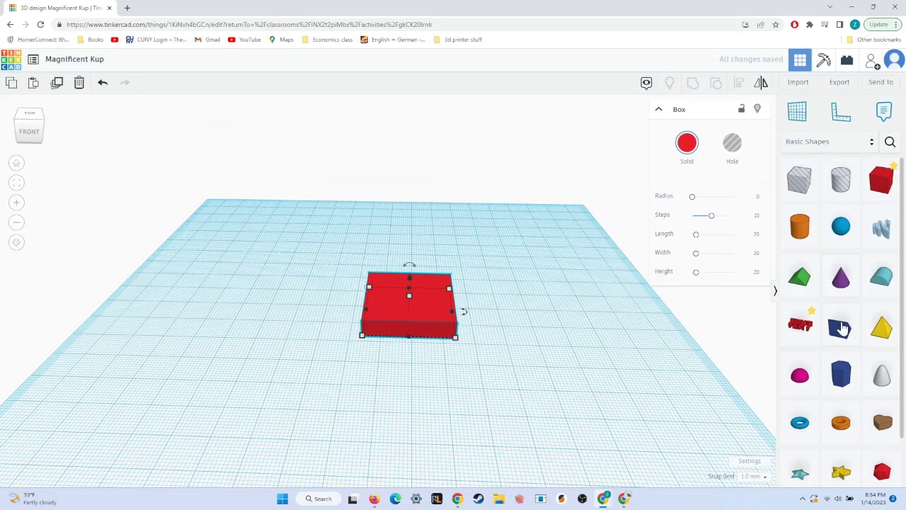
# Step: Add a tube beside the tile and set its radius to 13 and wall thickness to 4
pyautogui.moveTo(840, 423); pyautogui.dragTo(542, 347)
pyautogui.moveTo(628, 354); pyautogui.dragTo(626, 362, button='right')
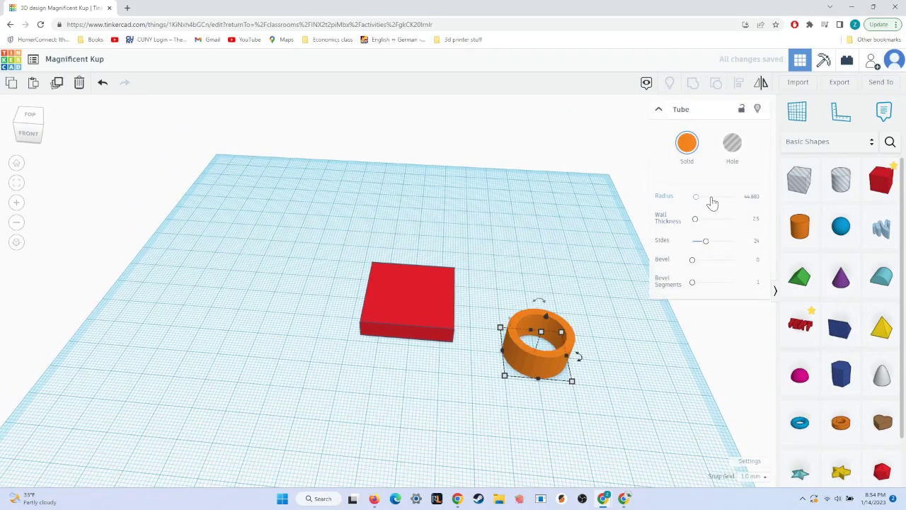
pyautogui.click(751, 197)
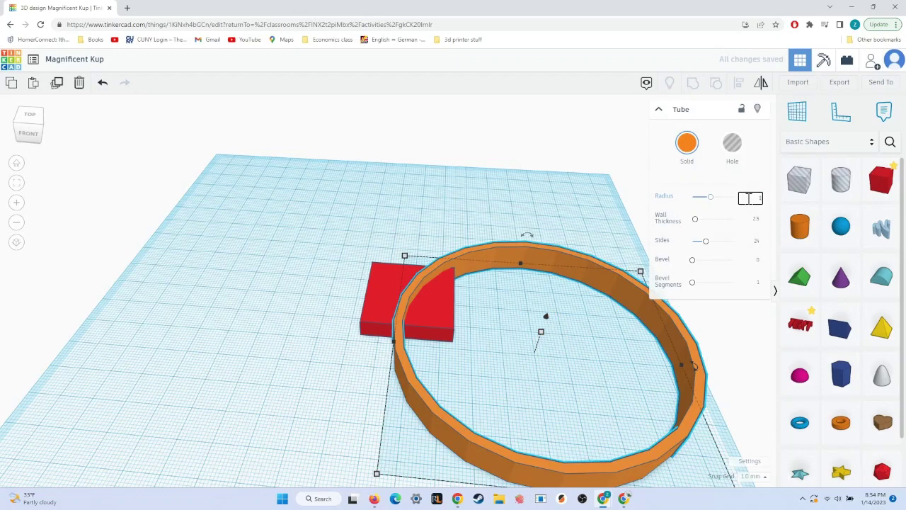
pyautogui.press('Return')
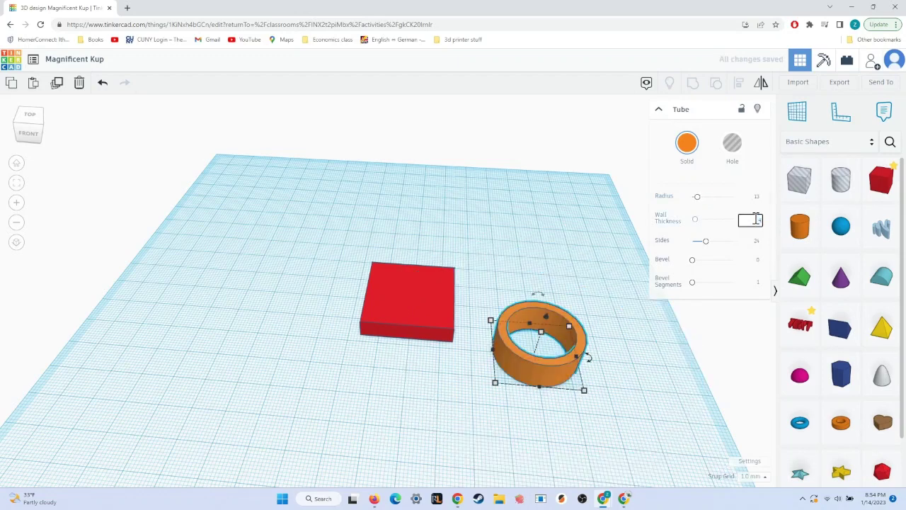
pyautogui.moveTo(662, 333); pyautogui.dragTo(587, 350, button='right')
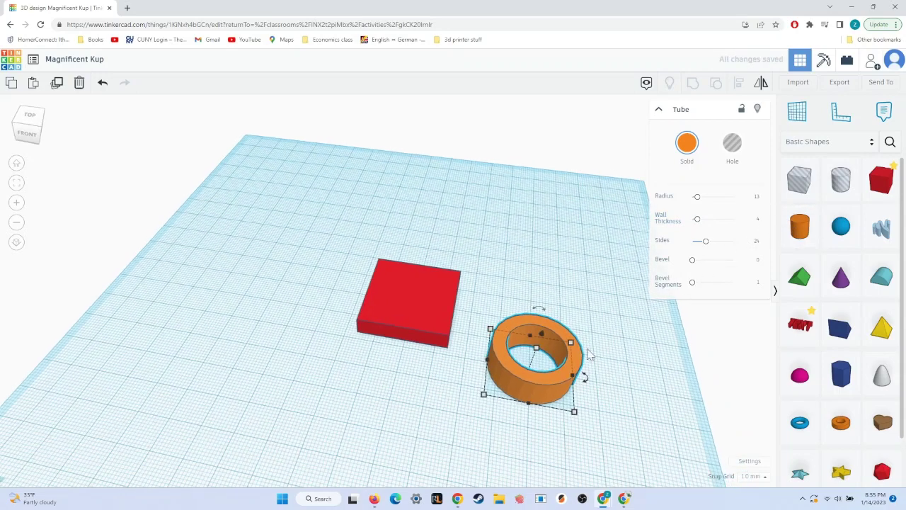
# Step: Turn the tube into a hole and raise it slightly above the workplane
pyautogui.click(733, 144)
pyautogui.moveTo(581, 288); pyautogui.dragTo(559, 317, button='right')
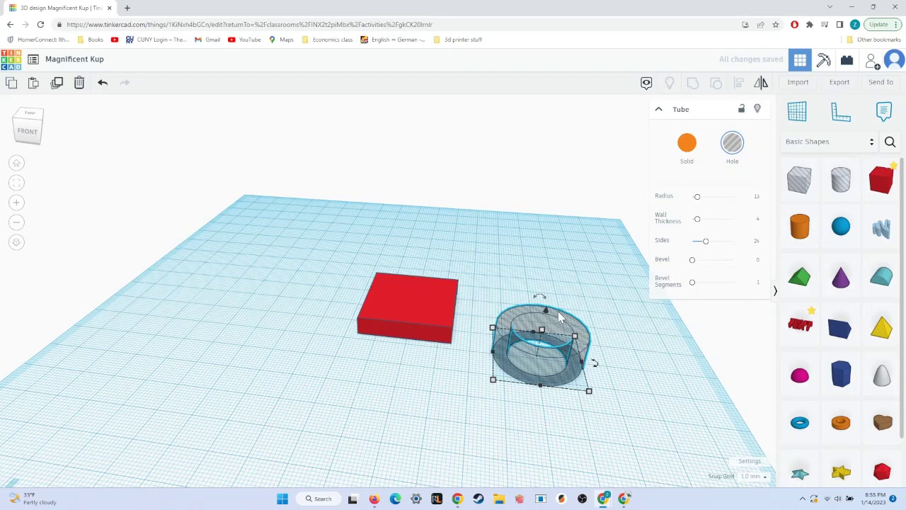
pyautogui.moveTo(547, 311); pyautogui.dragTo(546, 300)
# Step: Centre the tube hole on the tile in both horizontal directions and group them to cut a circular groove
pyautogui.moveTo(598, 322); pyautogui.dragTo(335, 402)
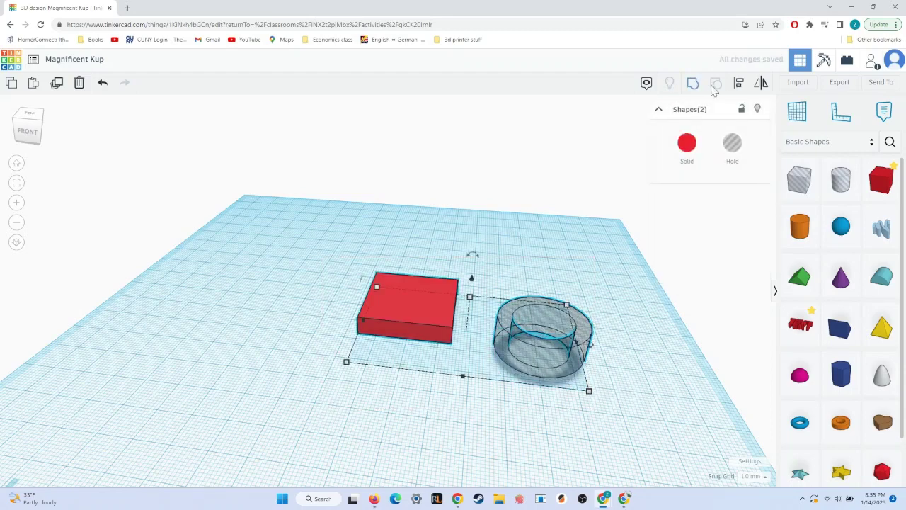
pyautogui.click(463, 386)
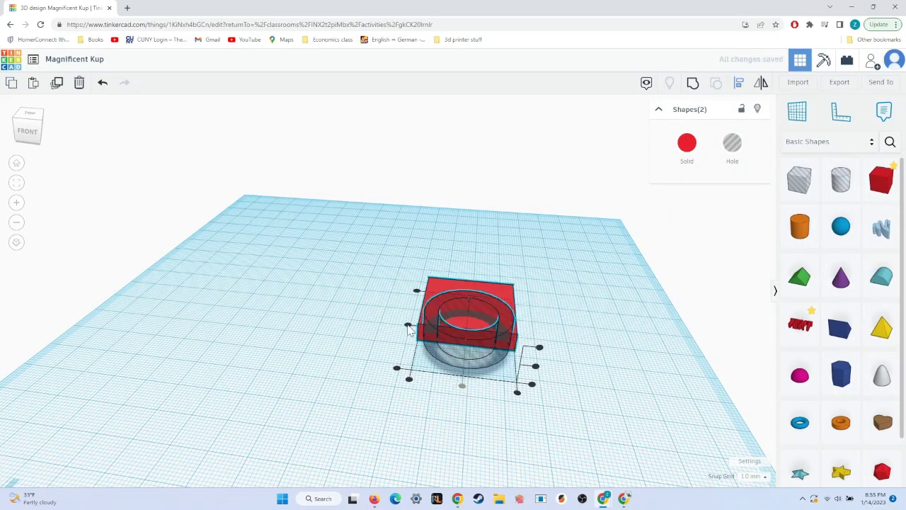
pyautogui.click(408, 325)
pyautogui.moveTo(408, 329); pyautogui.dragTo(573, 247, button='right')
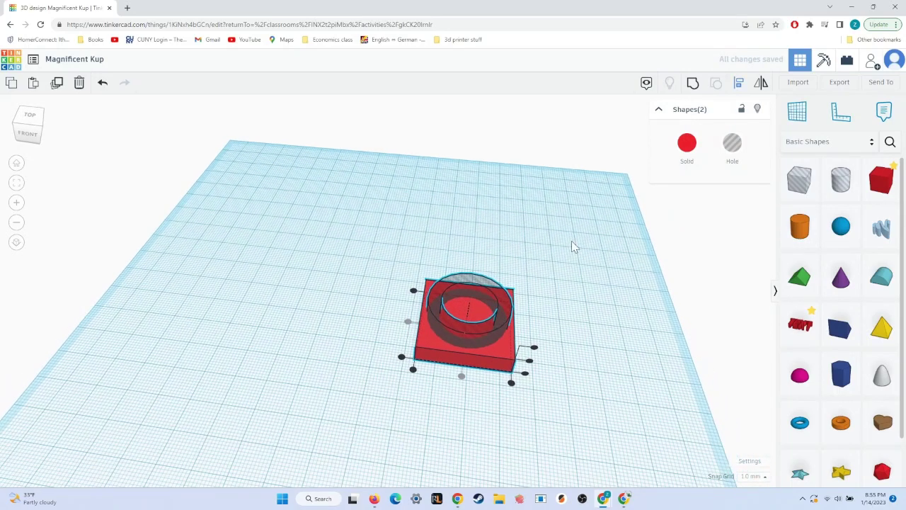
pyautogui.click(402, 383)
pyautogui.click(692, 83)
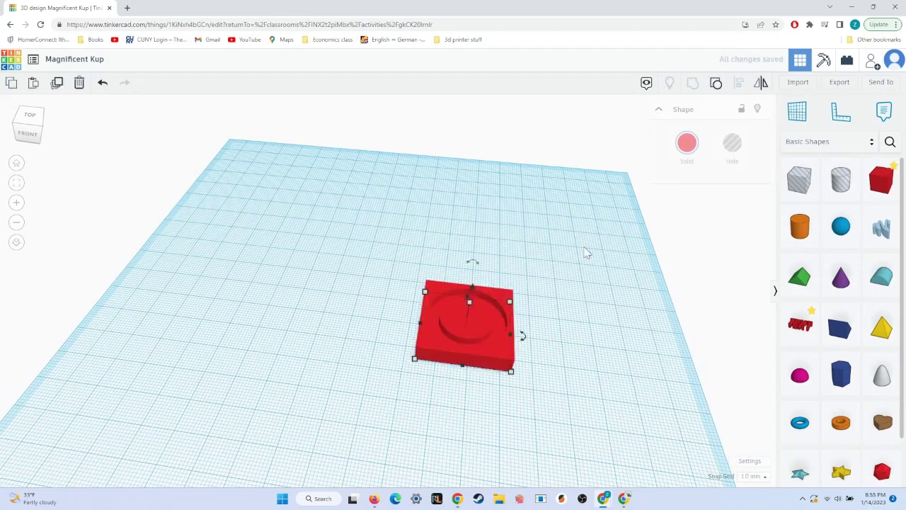
# Step: Add another box beside the grooved tile and set its front-to-back length to 30 mm
pyautogui.moveTo(587, 251); pyautogui.dragTo(637, 248, button='right')
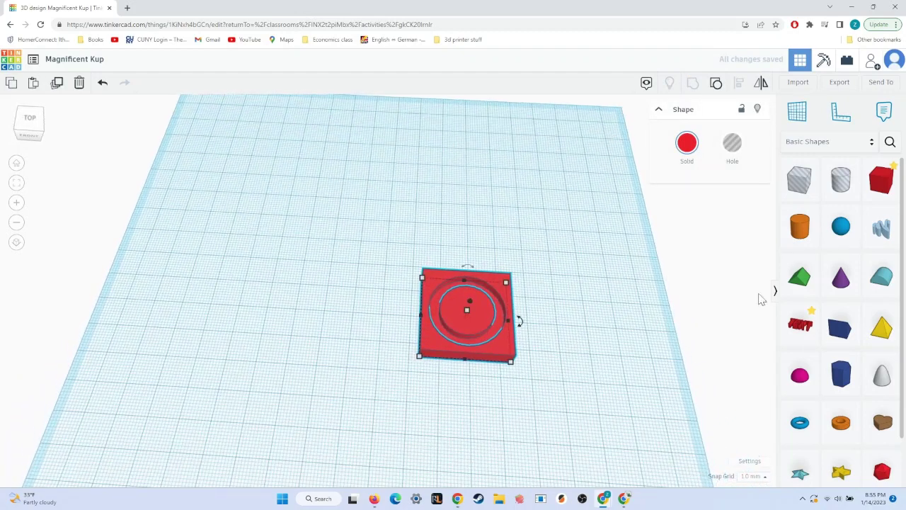
pyautogui.moveTo(881, 179); pyautogui.dragTo(338, 291)
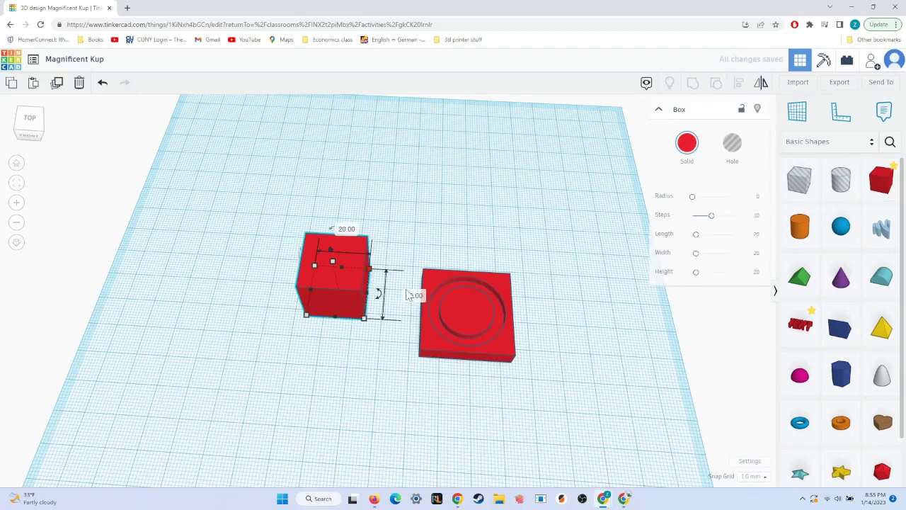
pyautogui.click(414, 295)
pyautogui.press('Return')
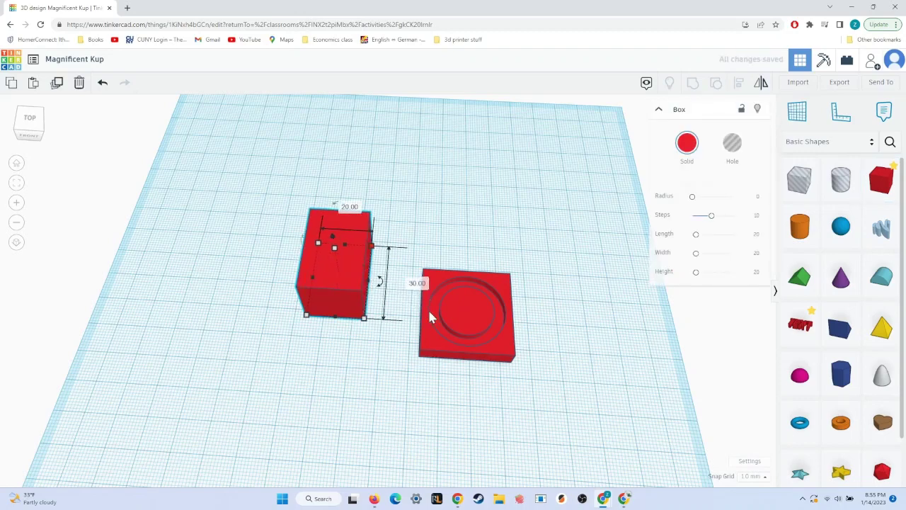
pyautogui.click(347, 207)
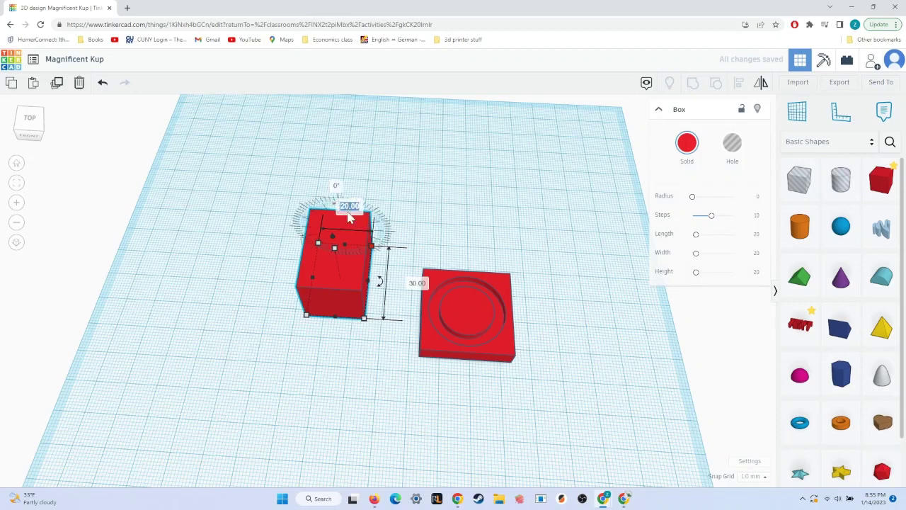
pyautogui.write('40')
pyautogui.press('Return')
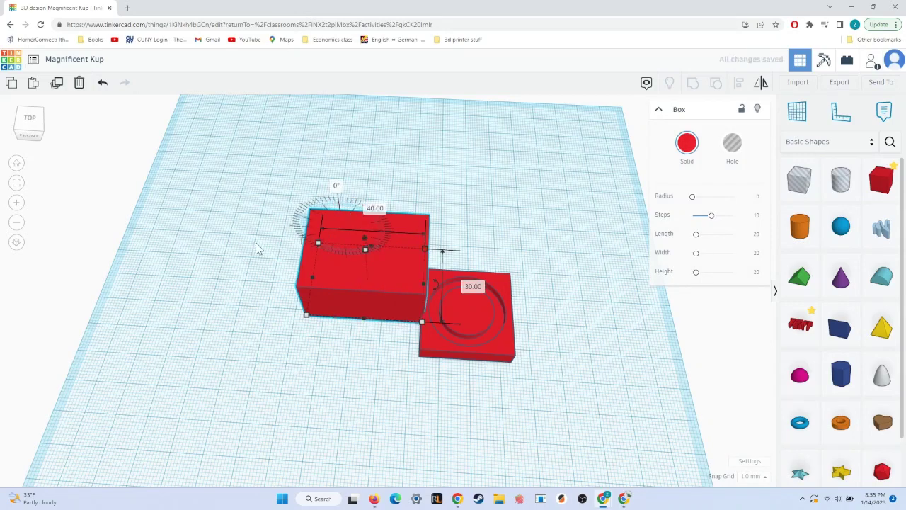
pyautogui.hotkey('ctrl', 'z')
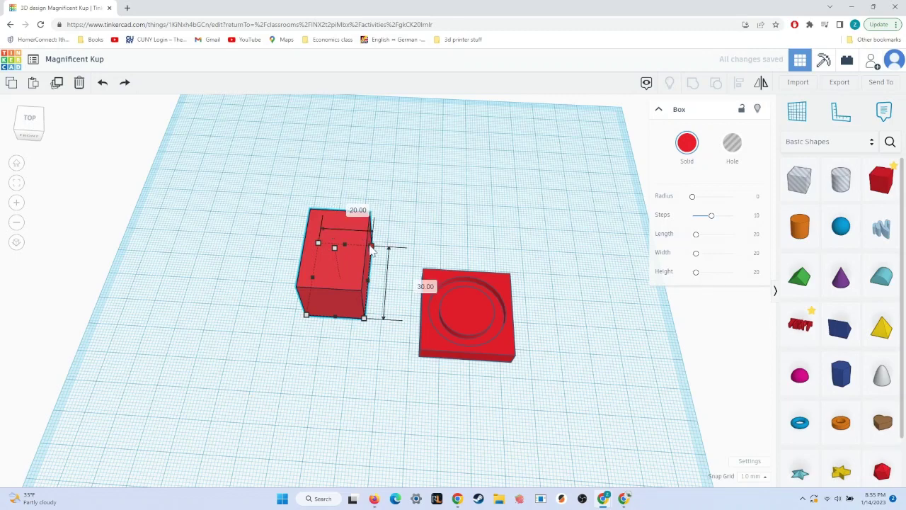
# Step: Set the new box's width to 4 mm and its height to 10 mm to form a narrow bar
pyautogui.click(350, 207)
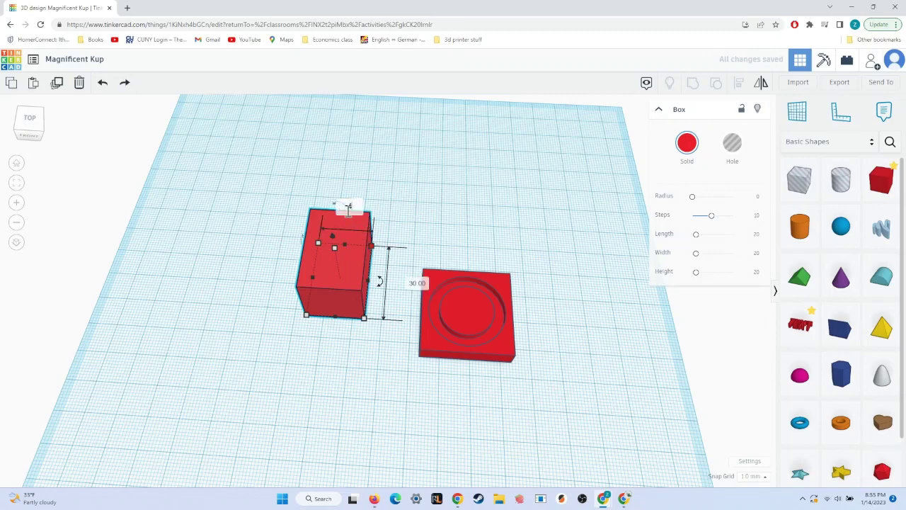
pyautogui.write('4')
pyautogui.press('Return')
pyautogui.scroll(3, 333, 234)
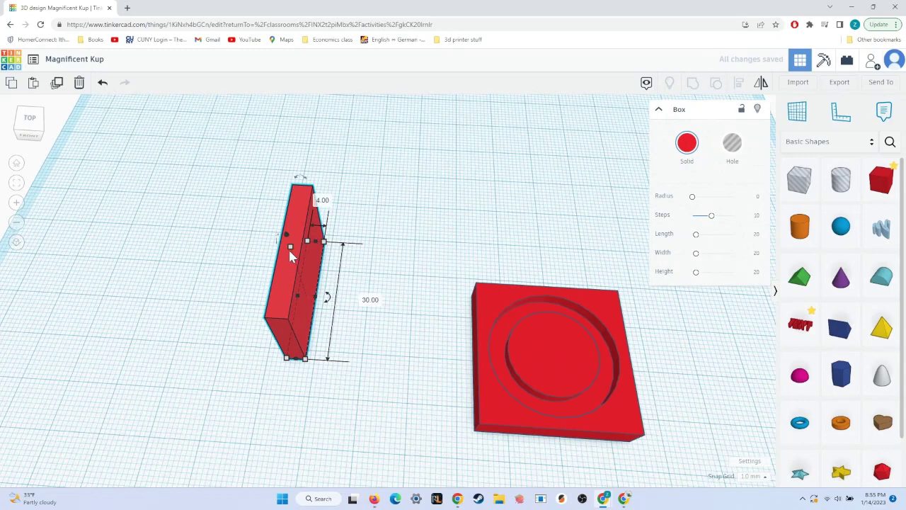
pyautogui.moveTo(290, 252); pyautogui.dragTo(304, 277)
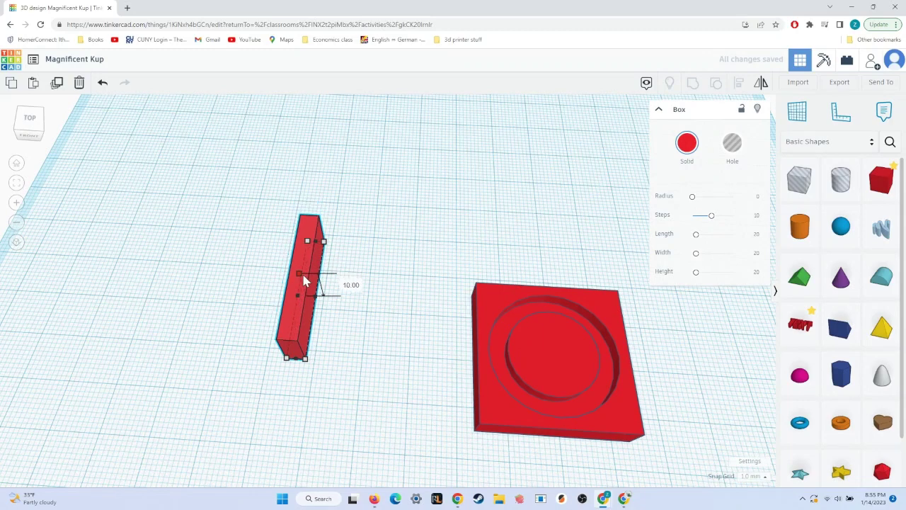
# Step: Rotate the bar diagonally on the workplane and add a copy of it turned 90°
pyautogui.moveTo(338, 293); pyautogui.dragTo(354, 283, button='right')
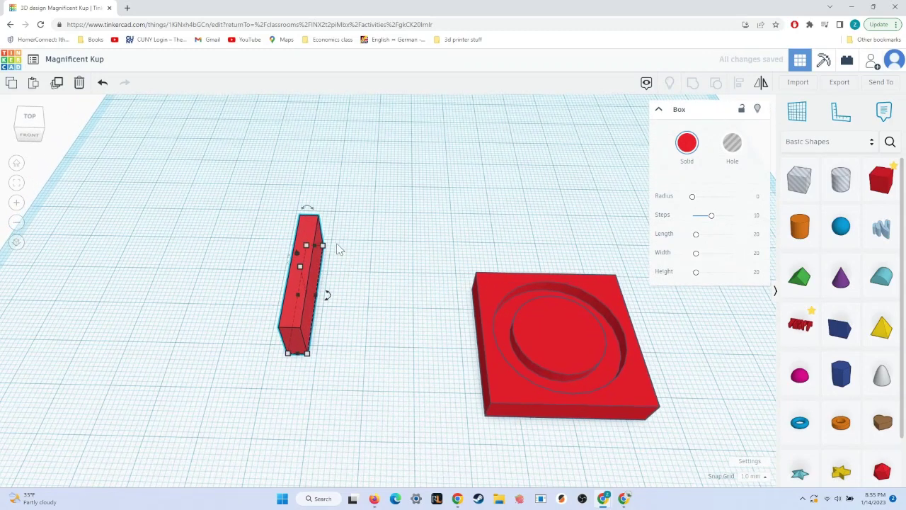
pyautogui.moveTo(328, 296)
pyautogui.mouseDown()
pyautogui.moveTo(345, 285)
pyautogui.moveTo(333, 289)
pyautogui.mouseUp()
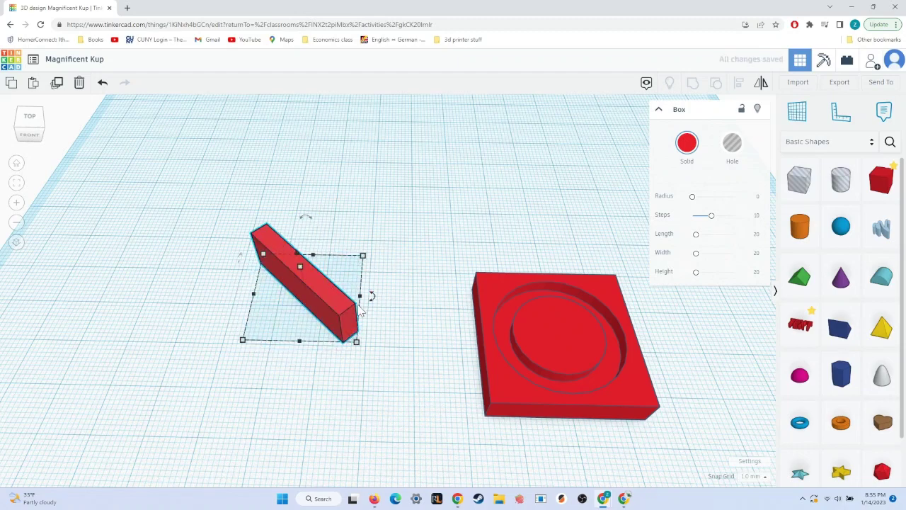
pyautogui.hotkey('ctrl', 'v')
pyautogui.moveTo(428, 298); pyautogui.dragTo(360, 255)
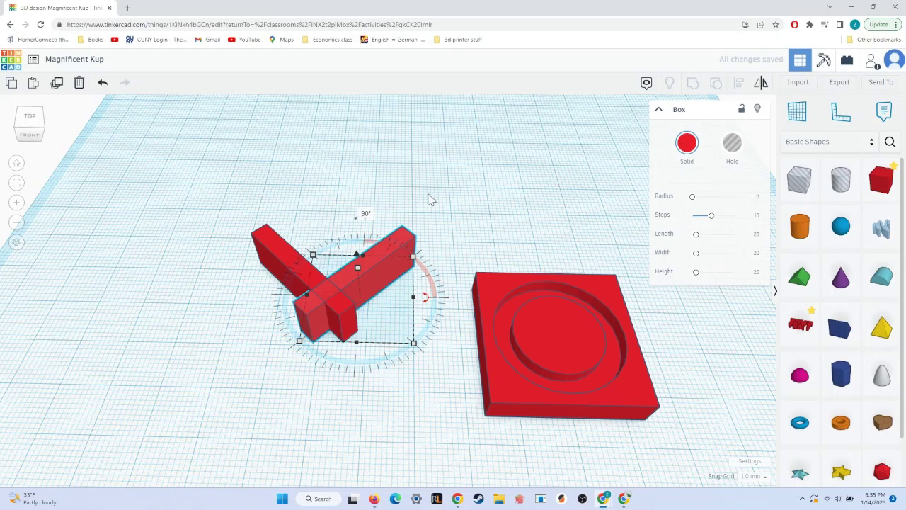
# Step: Align the two diagonal bars on their centres and group them into a single X shape
pyautogui.moveTo(428, 201); pyautogui.dragTo(244, 336)
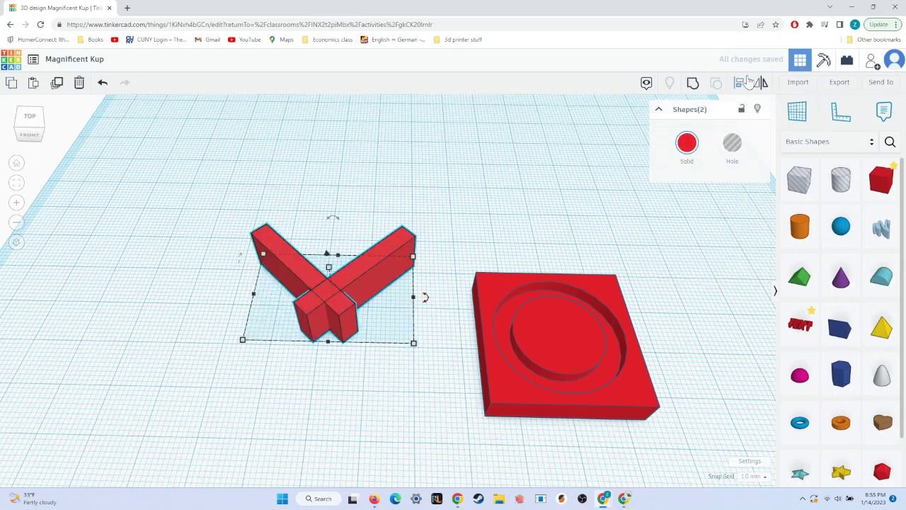
pyautogui.click(742, 83)
pyautogui.click(327, 354)
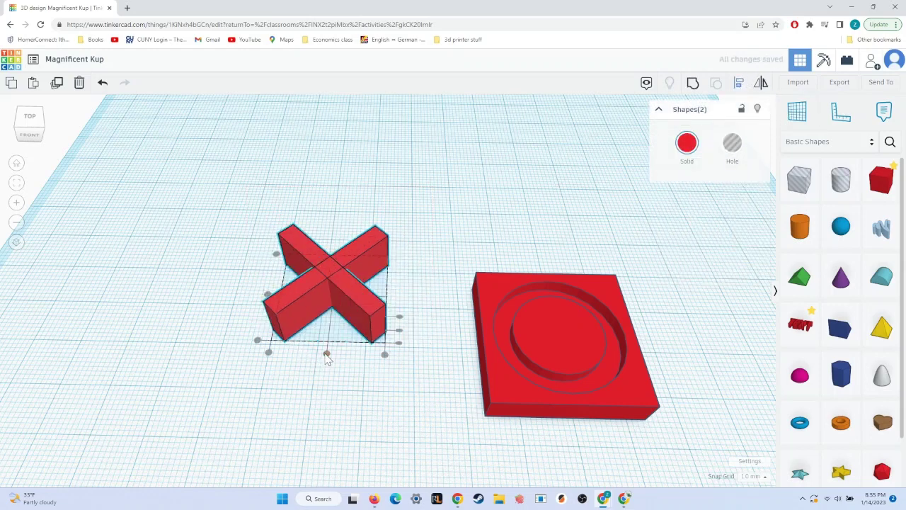
pyautogui.click(219, 360)
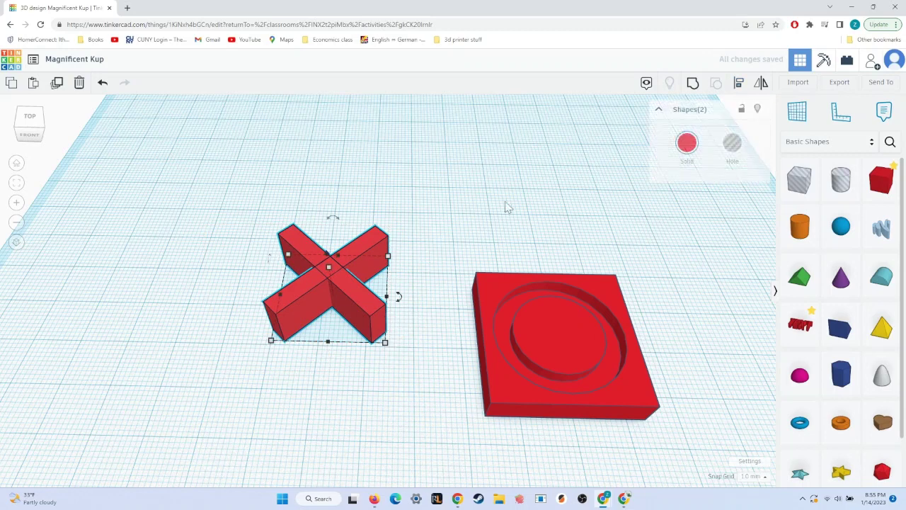
pyautogui.click(693, 84)
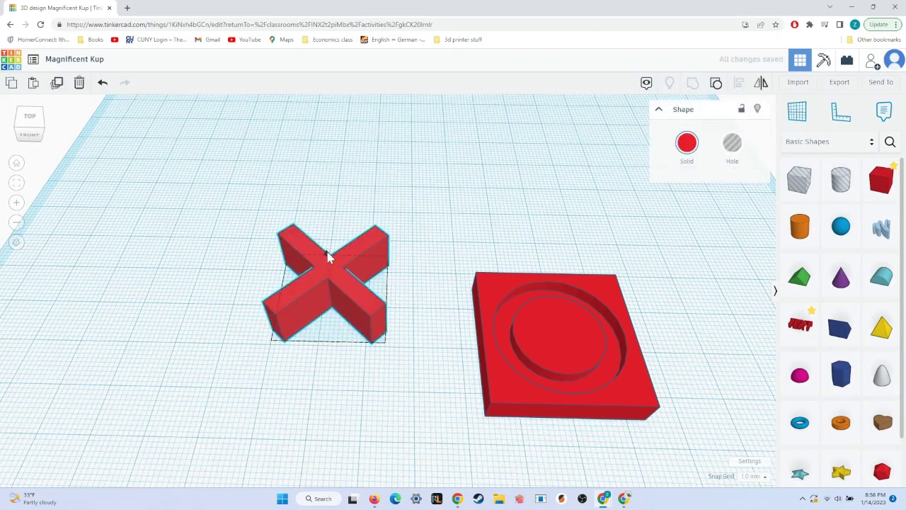
# Step: Raise the X shape 3 mm above the workplane and turn it into a hole
pyautogui.moveTo(328, 256); pyautogui.dragTo(330, 244)
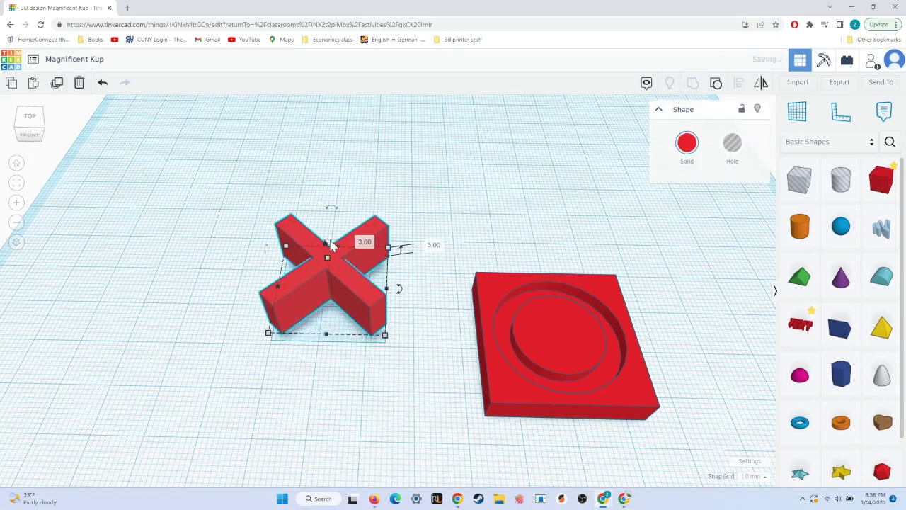
pyautogui.click(733, 143)
# Step: Centre the X hole on the grooved tile in both horizontal directions and group them to cut the X
pyautogui.moveTo(633, 221); pyautogui.dragTo(193, 442)
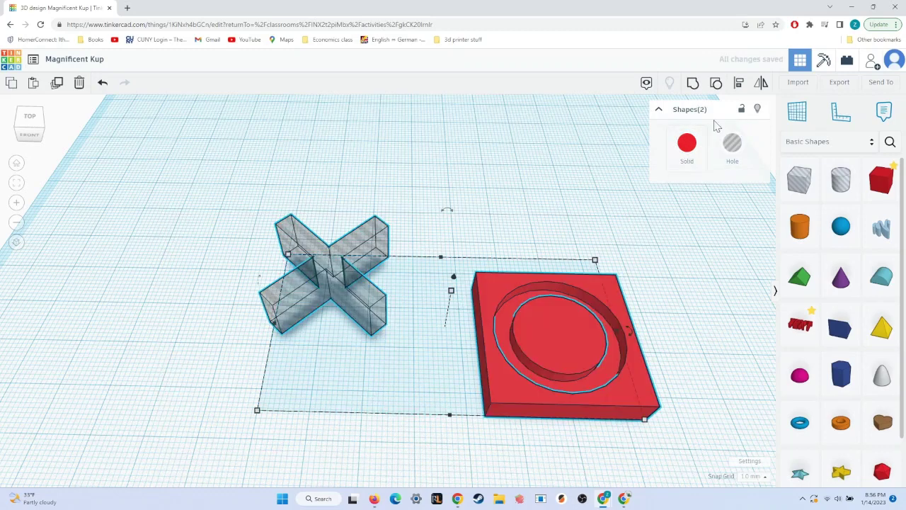
pyautogui.click(738, 82)
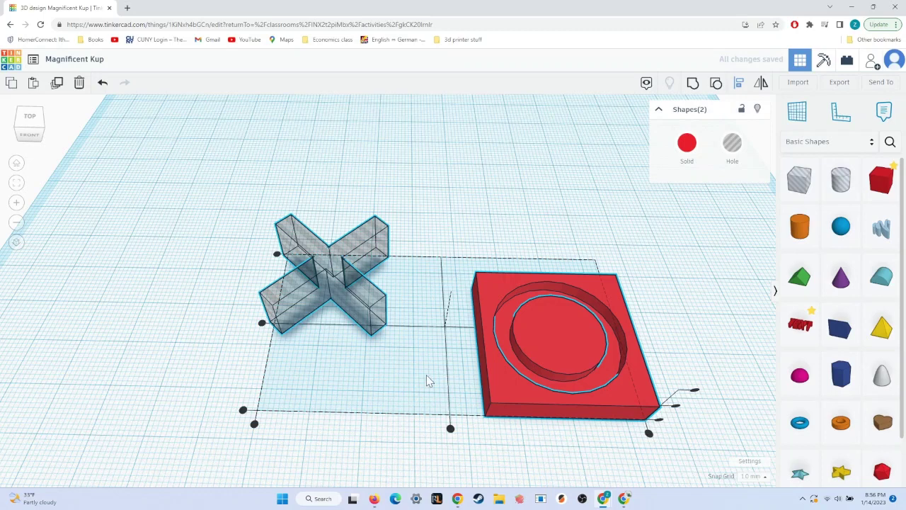
pyautogui.click(451, 428)
pyautogui.click(362, 325)
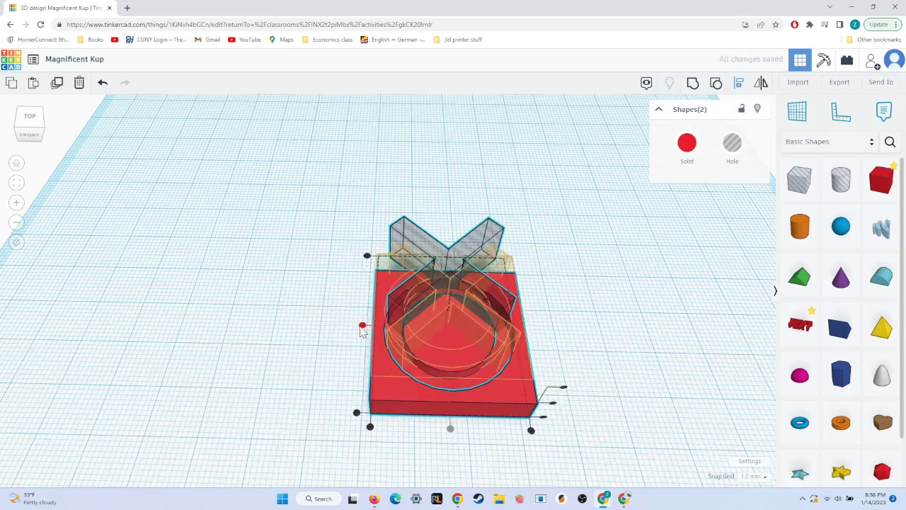
pyautogui.click(694, 85)
# Step: Move the engraved tile aside and place a new box next to it on the workplane
pyautogui.moveTo(581, 275); pyautogui.dragTo(569, 273, button='right')
pyautogui.moveTo(493, 308); pyautogui.dragTo(373, 334)
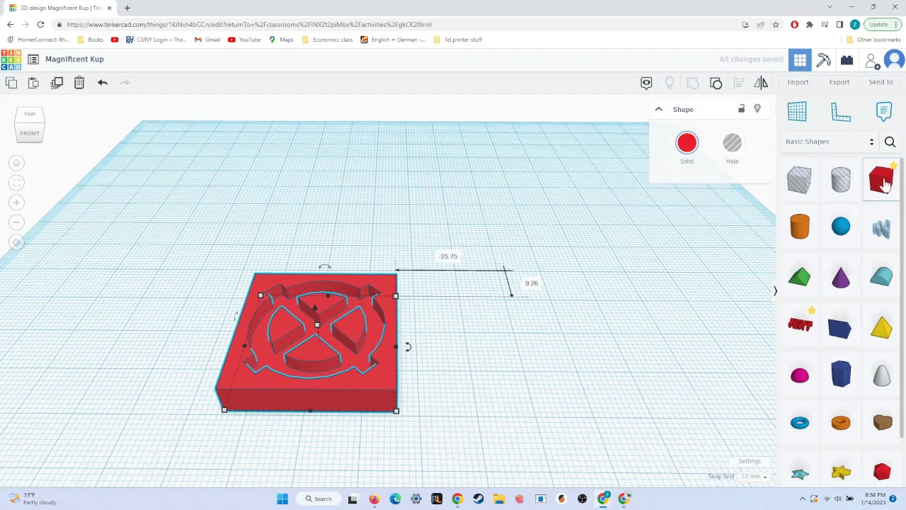
pyautogui.click(732, 250)
pyautogui.moveTo(882, 179); pyautogui.dragTo(542, 307)
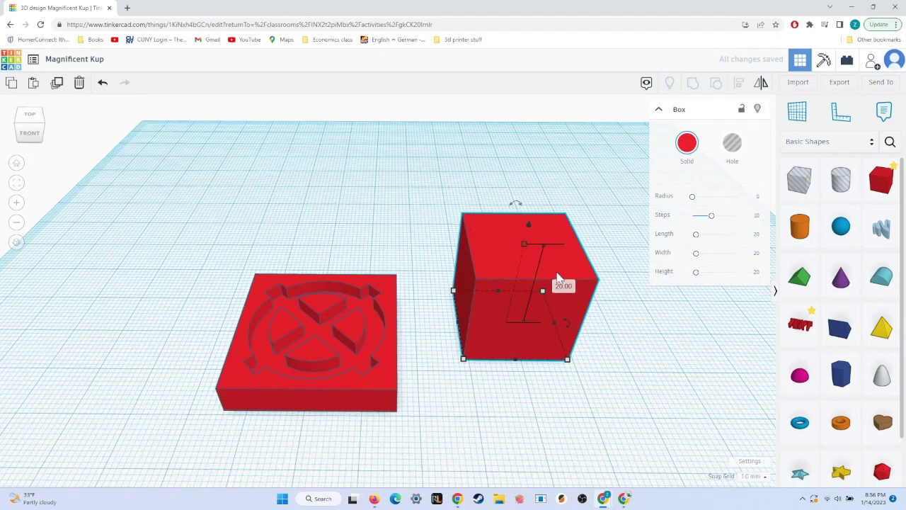
# Step: Set the new box's height to 9 mm
pyautogui.click(562, 287)
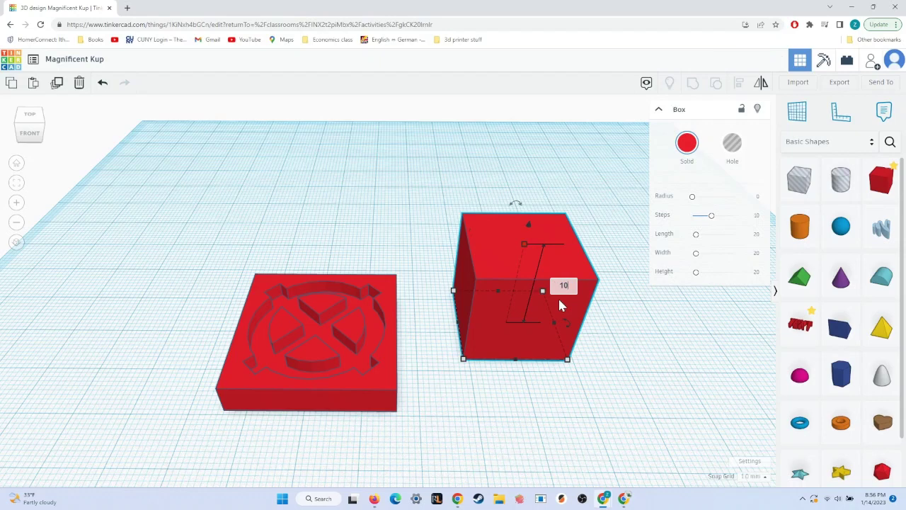
pyautogui.press('Return')
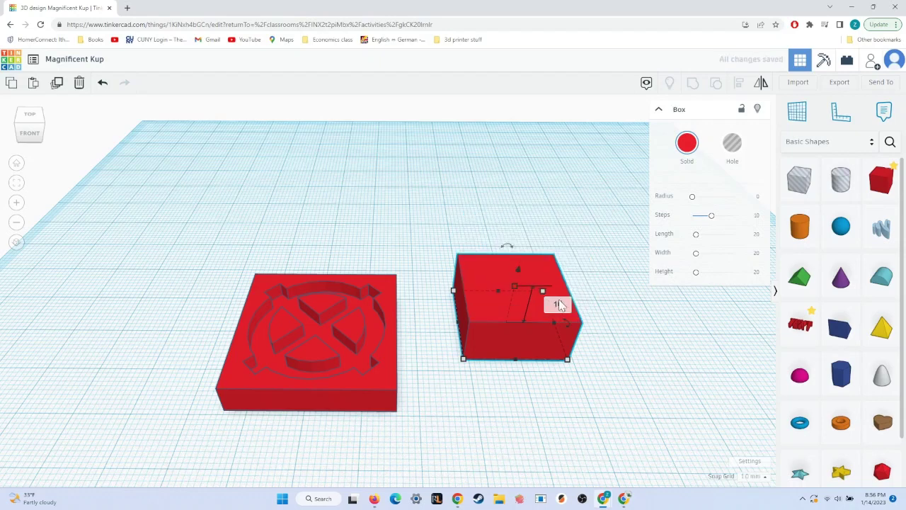
pyautogui.write('9')
pyautogui.press('Return')
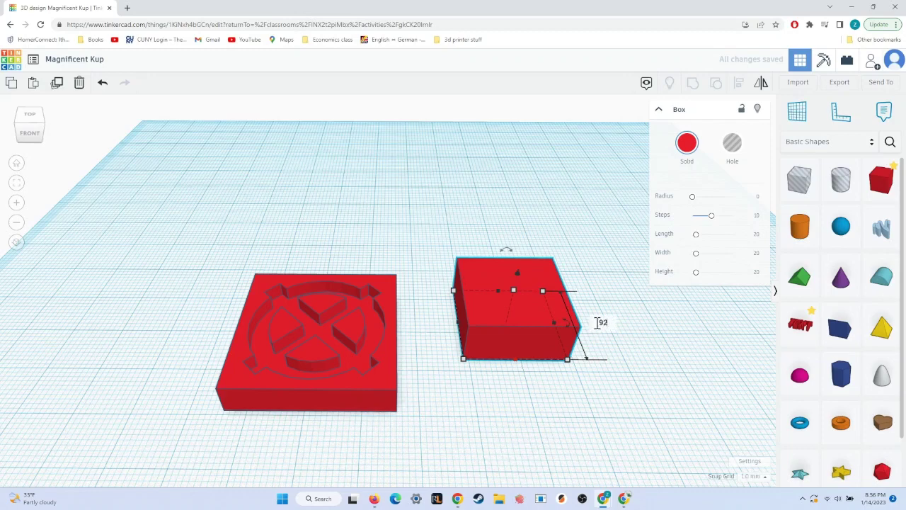
# Step: Set the box's front-to-back length to 92 mm and its width to 1 mm to form a thin wall
pyautogui.click(599, 322)
pyautogui.write('92')
pyautogui.press('Return')
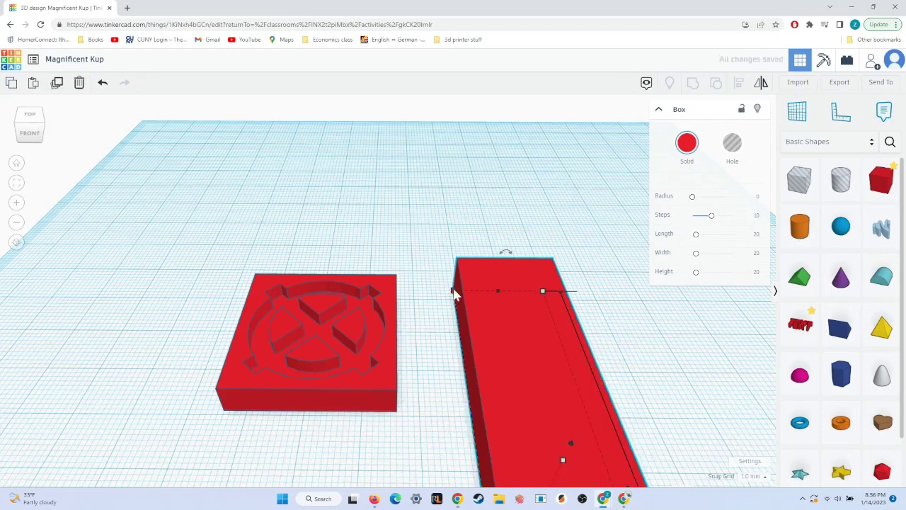
pyautogui.moveTo(454, 294); pyautogui.dragTo(402, 238, button='middle')
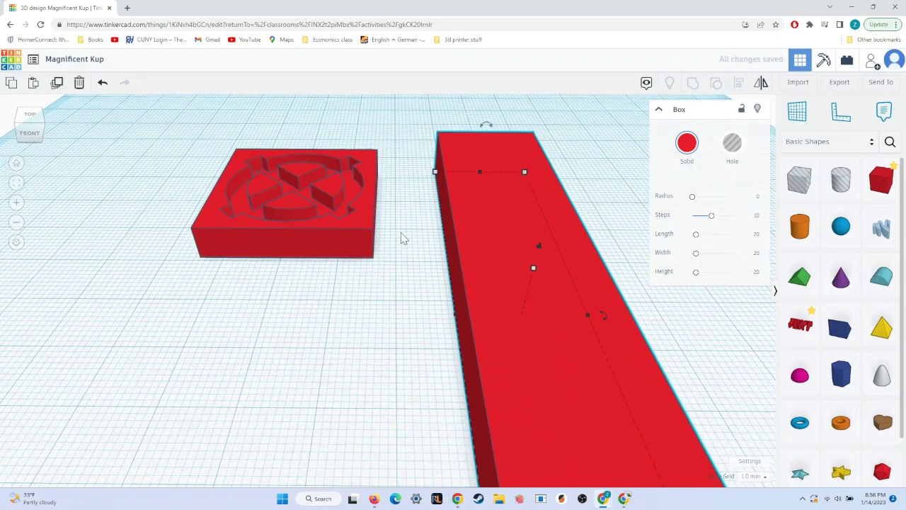
pyautogui.scroll(-3, 400, 248)
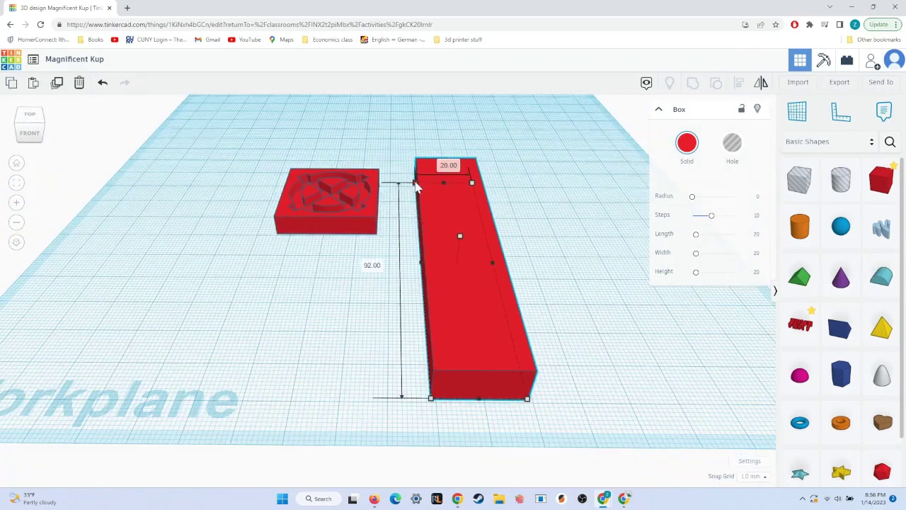
pyautogui.click(442, 165)
pyautogui.write('1')
pyautogui.press('Return')
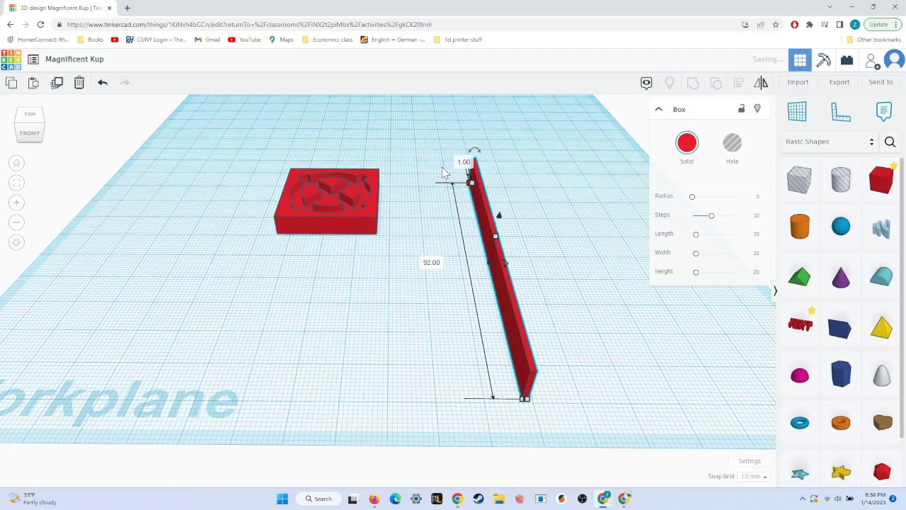
# Step: Place the thin wall against the tile's side, flush with its front edge, and colour it black
pyautogui.moveTo(513, 334); pyautogui.dragTo(411, 202)
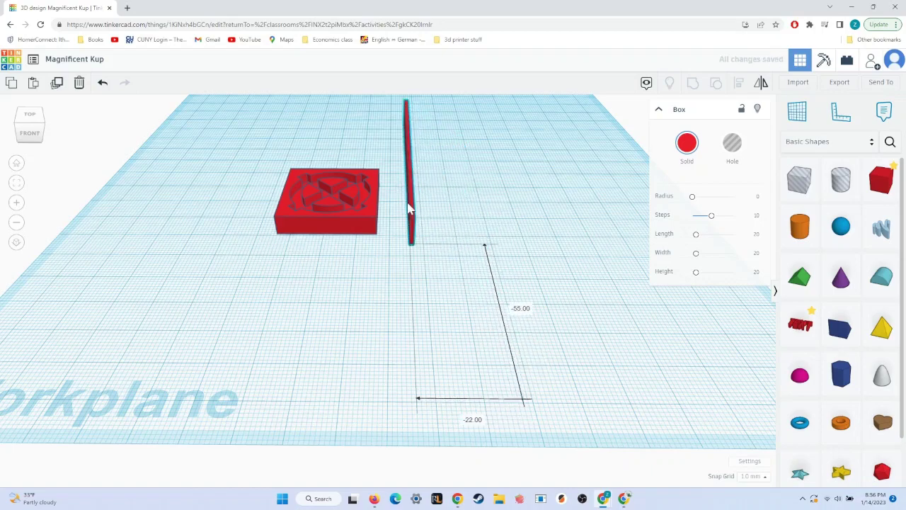
pyautogui.scroll(2, 377, 255)
pyautogui.moveTo(375, 254); pyautogui.dragTo(346, 339, button='middle')
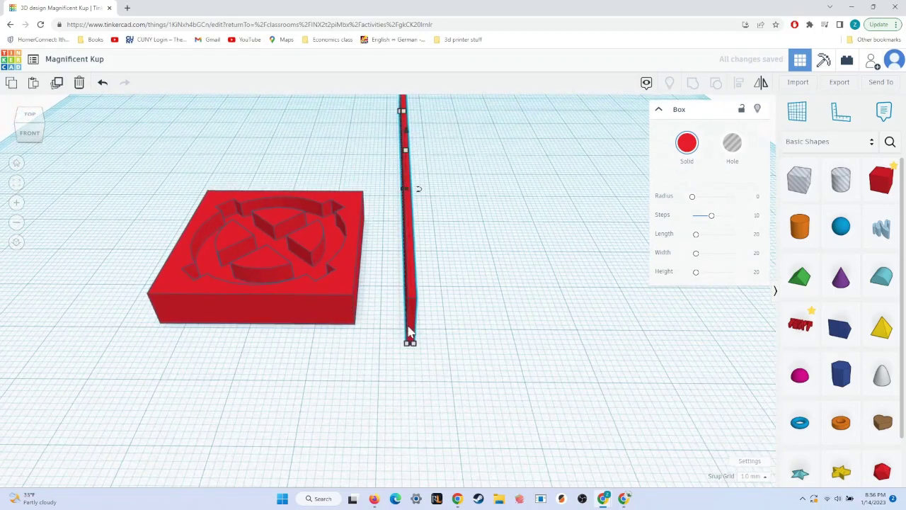
pyautogui.moveTo(409, 315); pyautogui.dragTo(361, 308)
pyautogui.scroll(3, 362, 310)
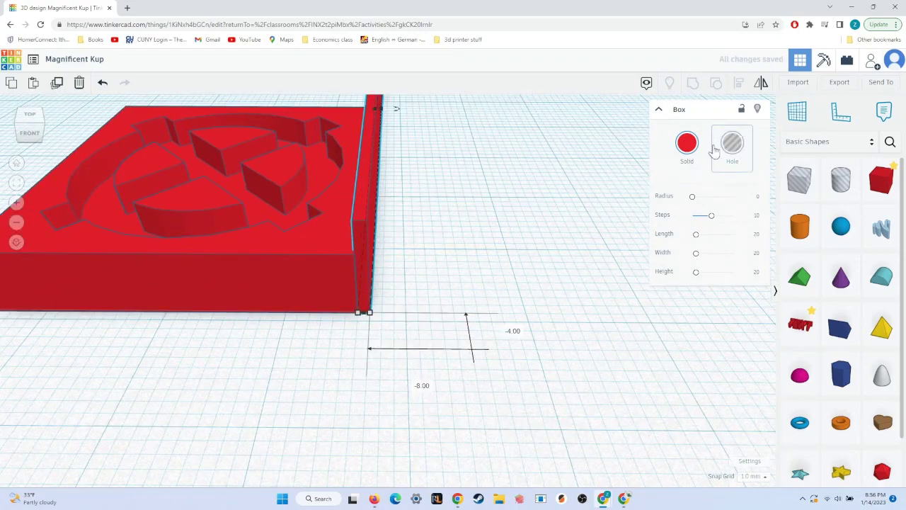
pyautogui.click(687, 144)
pyautogui.click(864, 247)
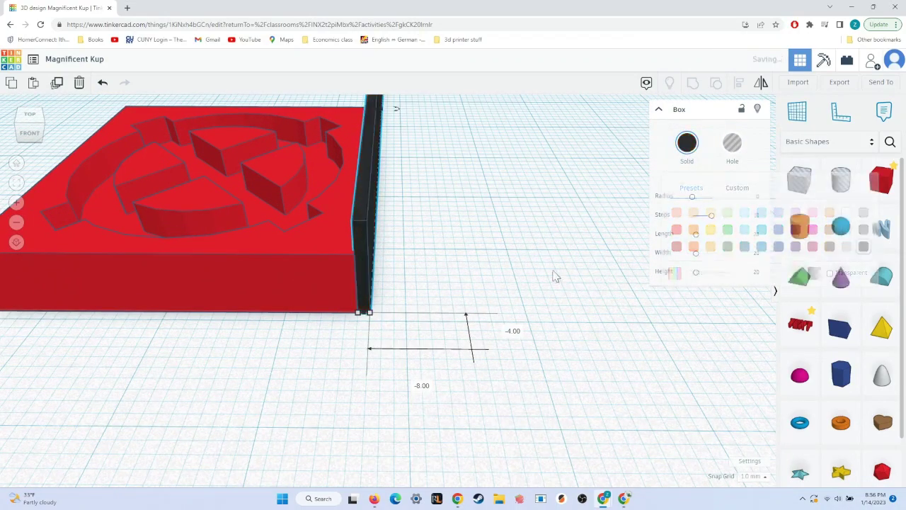
# Step: Copy the engraved tile and place the copy against the other side of the black wall
pyautogui.moveTo(497, 274); pyautogui.dragTo(490, 333, button='right')
pyautogui.scroll(-3, 488, 334)
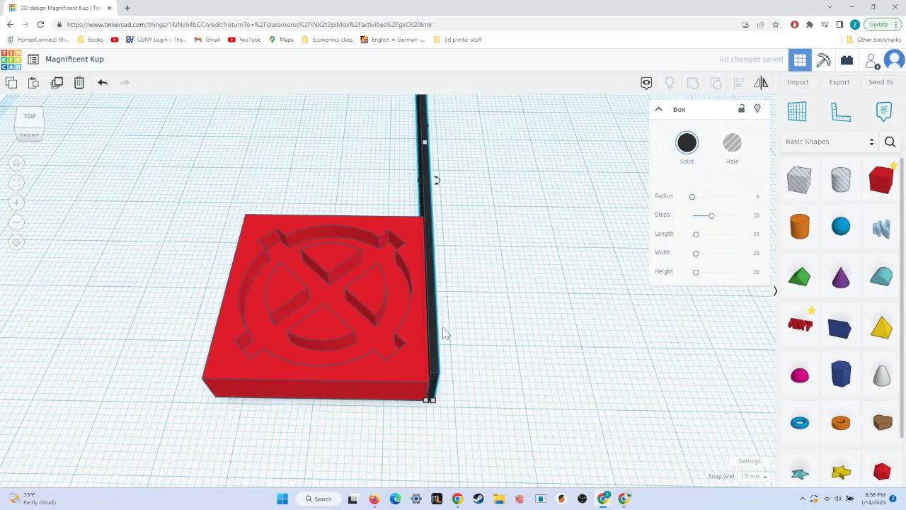
pyautogui.click(388, 364)
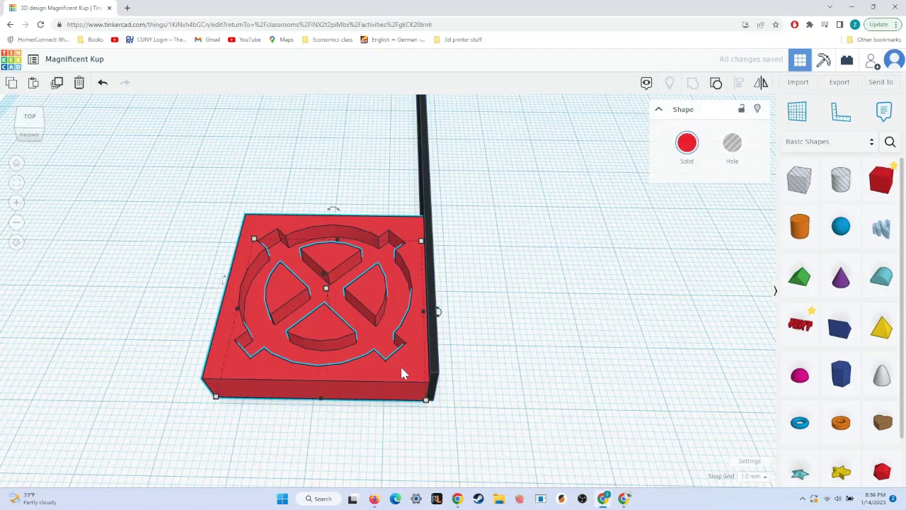
pyautogui.hotkey('ctrl', 'v')
pyautogui.moveTo(402, 368); pyautogui.dragTo(560, 376)
# Step: Duplicate the black wall and move the copy to the outer side of the second tile
pyautogui.moveTo(599, 370); pyautogui.dragTo(455, 345, button='right')
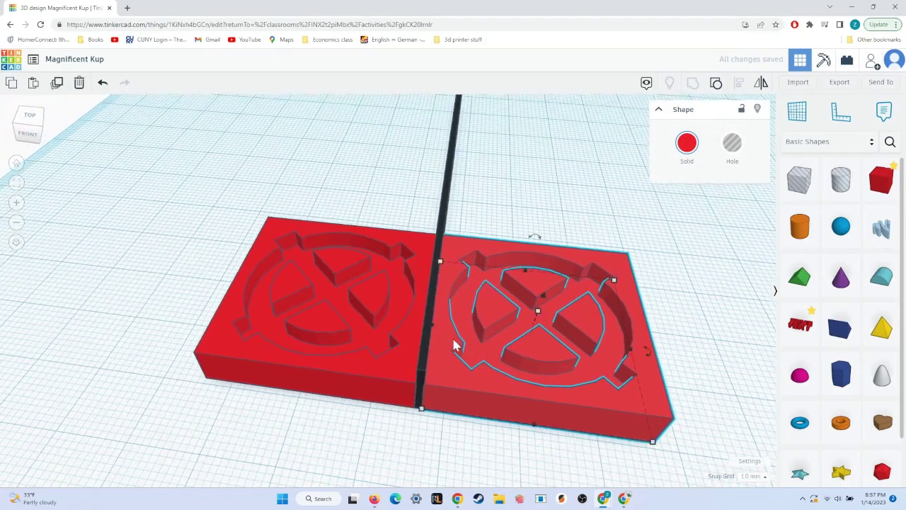
pyautogui.click(427, 346)
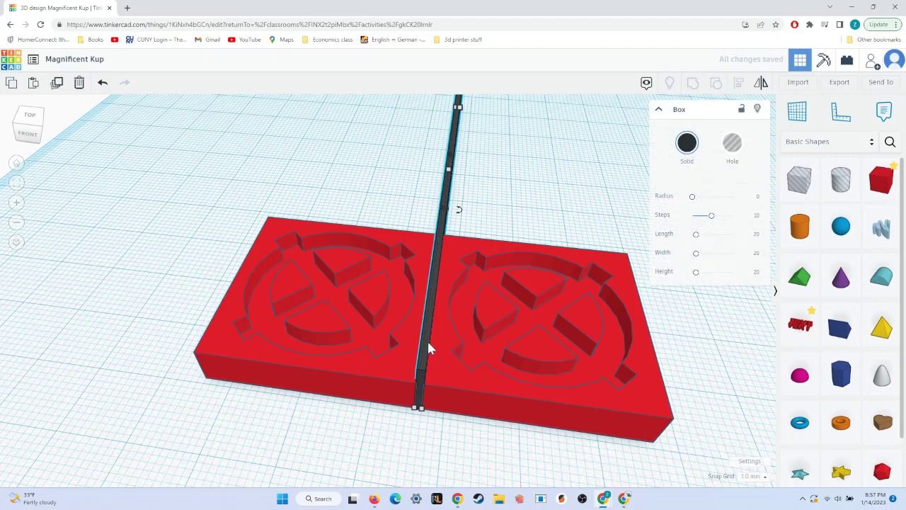
pyautogui.hotkey('ctrl', 'd')
pyautogui.hotkey('shift', 'Right')
pyautogui.hotkey('shift', 'Right')
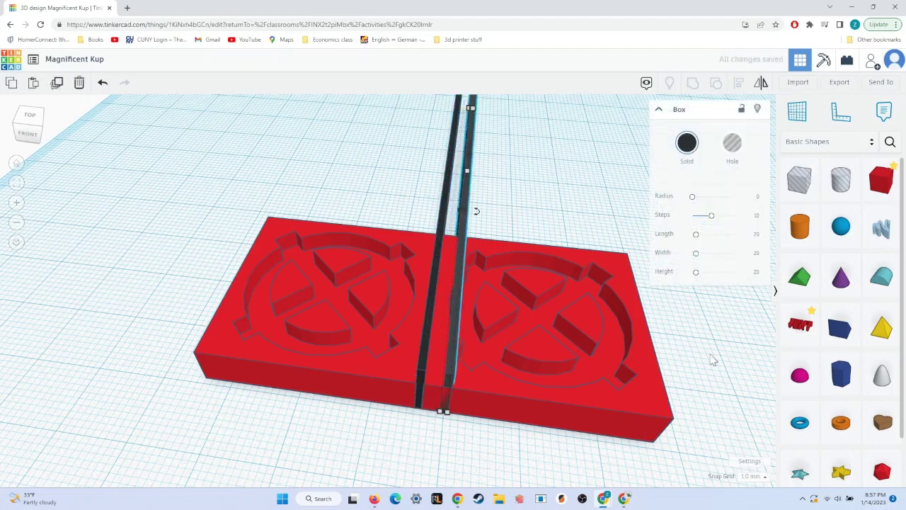
pyautogui.press('Right')
pyautogui.press('Right')
pyautogui.press('Right')
pyautogui.press('Right')
pyautogui.press('Right')
pyautogui.press('Right')
pyautogui.press('Right')
pyautogui.press('Right')
pyautogui.press('Right')
pyautogui.press('Right')
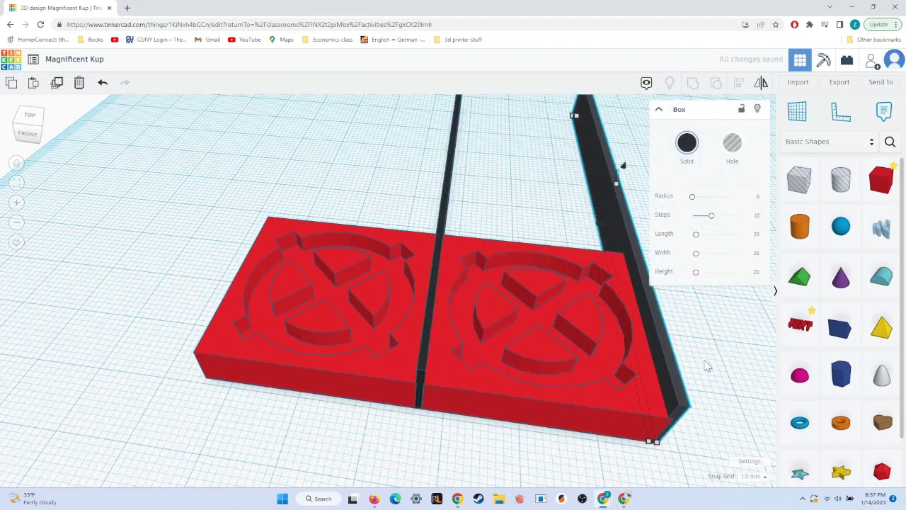
# Step: Change the snap grid to 0.5 mm and nudge the second wall 0.5 mm outward against the second tile
pyautogui.moveTo(697, 365); pyautogui.dragTo(618, 318, button='right')
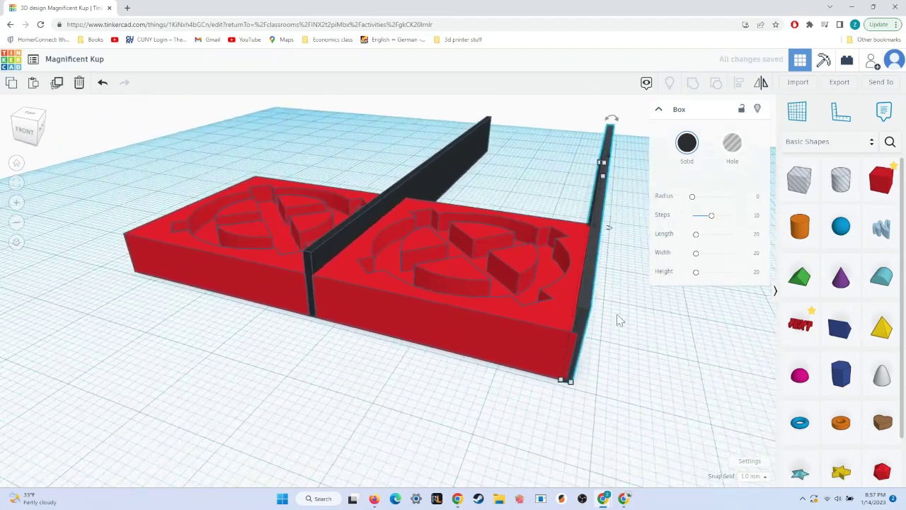
pyautogui.click(764, 476)
pyautogui.click(752, 418)
pyautogui.press('Left')
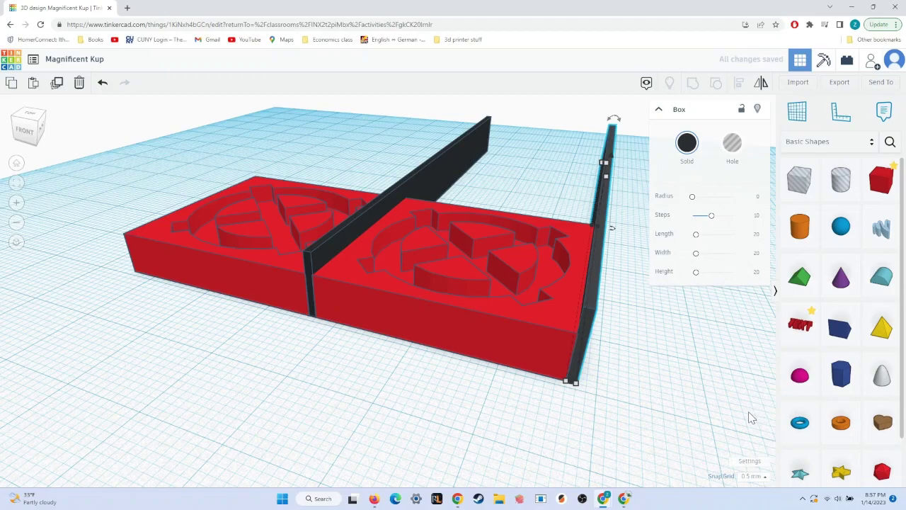
# Step: Inspect the contact between the second wall and the second tile from underneath
pyautogui.moveTo(691, 408); pyautogui.dragTo(614, 272, button='right')
pyautogui.scroll(6, 591, 274)
pyautogui.moveTo(588, 273); pyautogui.dragTo(497, 380, button='middle')
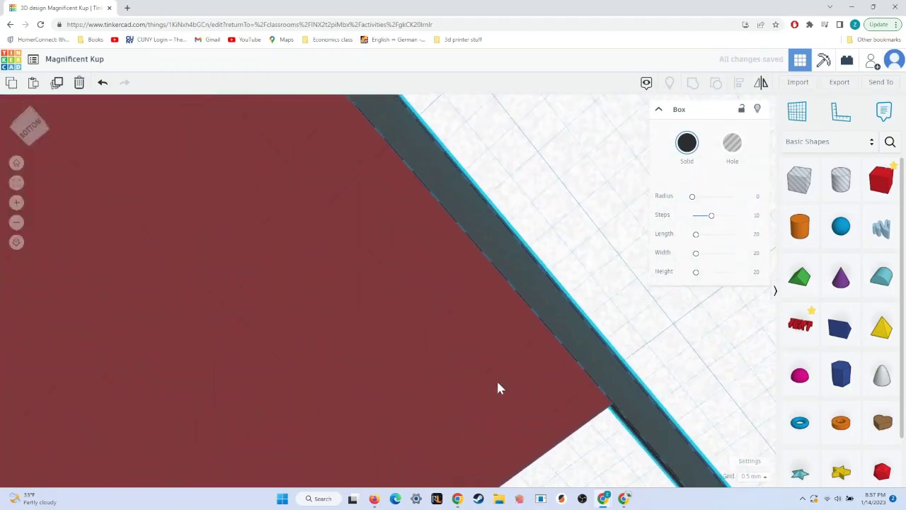
pyautogui.moveTo(498, 375); pyautogui.dragTo(550, 410, button='right')
pyautogui.scroll(-3, 549, 405)
pyautogui.moveTo(546, 354); pyautogui.dragTo(587, 378, button='right')
pyautogui.moveTo(494, 361); pyautogui.dragTo(480, 400, button='middle')
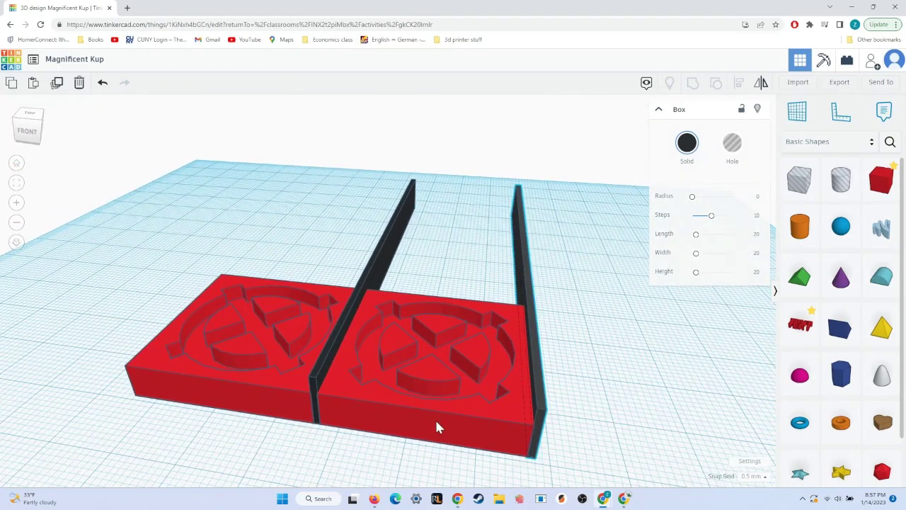
# Step: Duplicate the second tile and shift the copy sideways until it sits against the far side of the second wall
pyautogui.moveTo(419, 429); pyautogui.dragTo(395, 423)
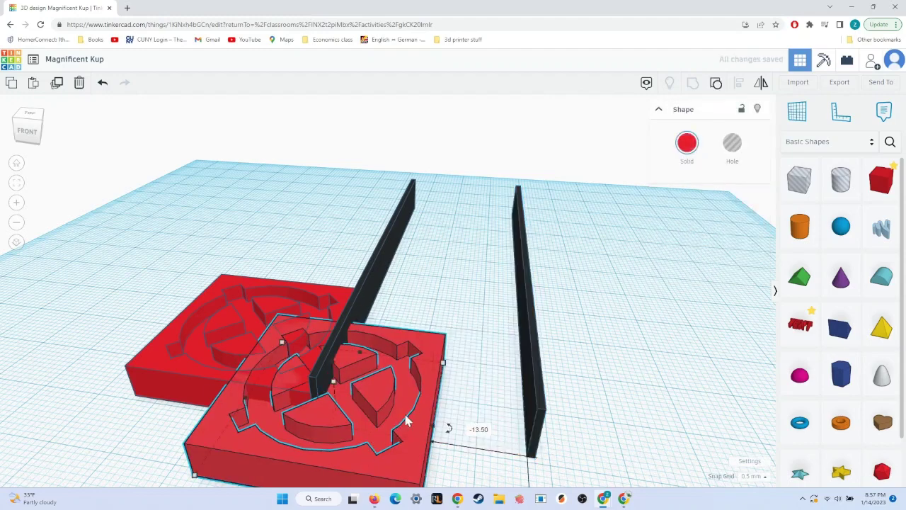
pyautogui.hotkey('ctrl', 'z')
pyautogui.hotkey('ctrl', 'y')
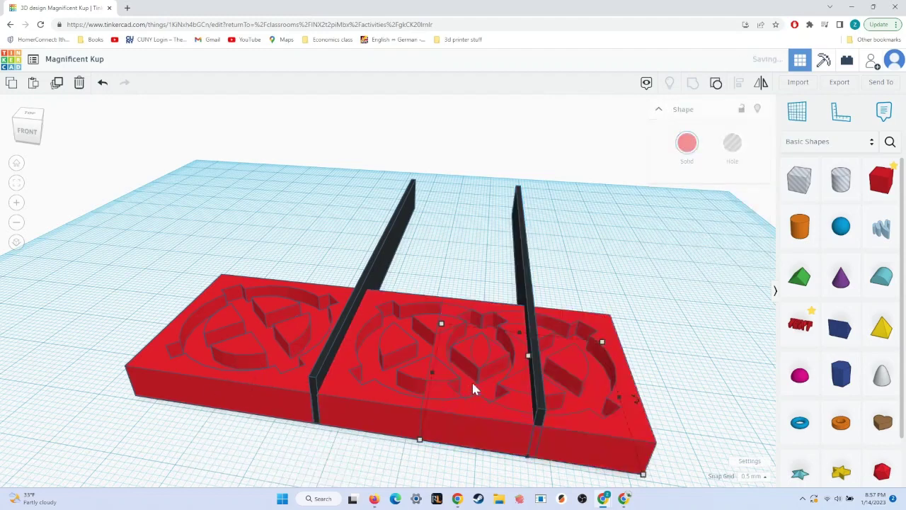
pyautogui.press('Right')
pyautogui.press('Right')
pyautogui.press('Right')
pyautogui.press('Right')
pyautogui.press('Right')
pyautogui.press('Right')
pyautogui.press('Right')
pyautogui.press('Right')
pyautogui.press('Right')
pyautogui.press('Right')
pyautogui.press('Right')
pyautogui.press('Right')
pyautogui.press('Right')
pyautogui.press('Right')
pyautogui.press('Right')
pyautogui.press('Right')
pyautogui.press('Right')
pyautogui.press('Right')
pyautogui.press('Right')
pyautogui.press('Right')
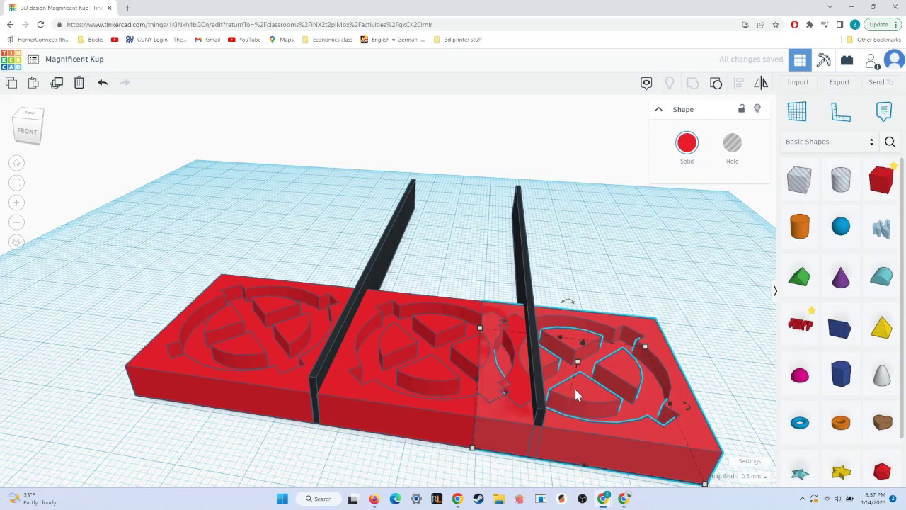
pyautogui.press('Right')
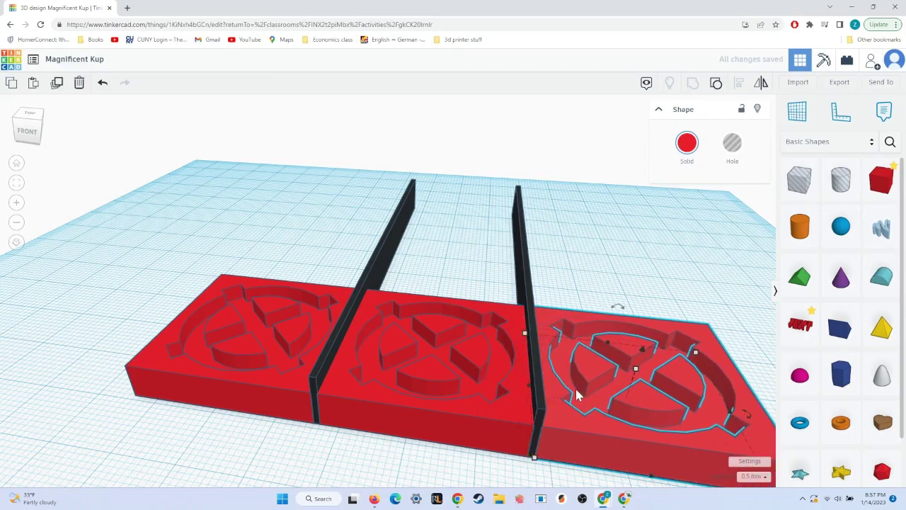
# Step: Duplicate the second wall, rotate the copy 90° and place it crosswise behind the row of tiles
pyautogui.moveTo(582, 395); pyautogui.dragTo(546, 283, button='right')
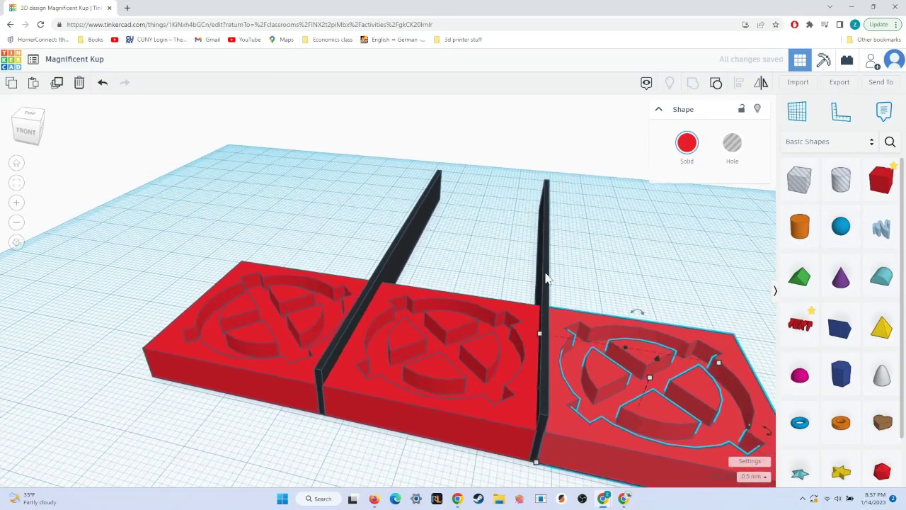
pyautogui.click(546, 278)
pyautogui.hotkey('ctrl', 'd')
pyautogui.press('Right')
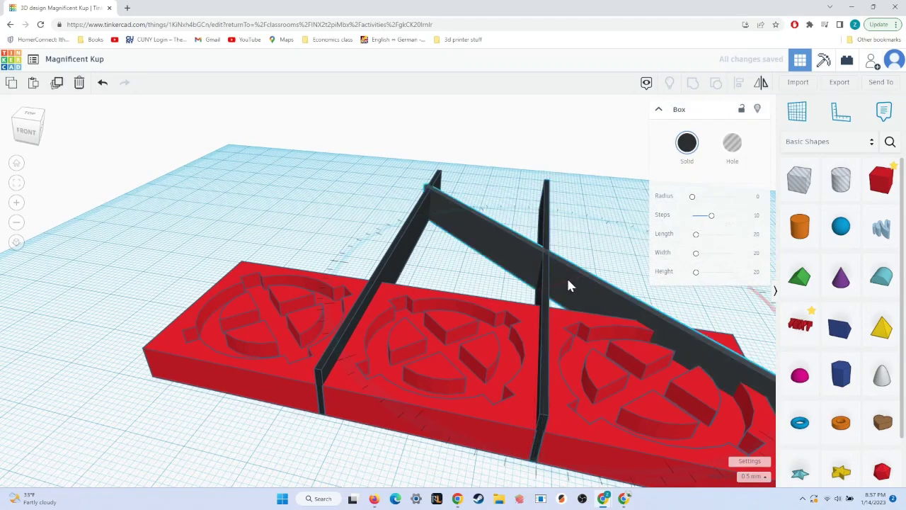
pyautogui.moveTo(568, 280); pyautogui.dragTo(550, 272)
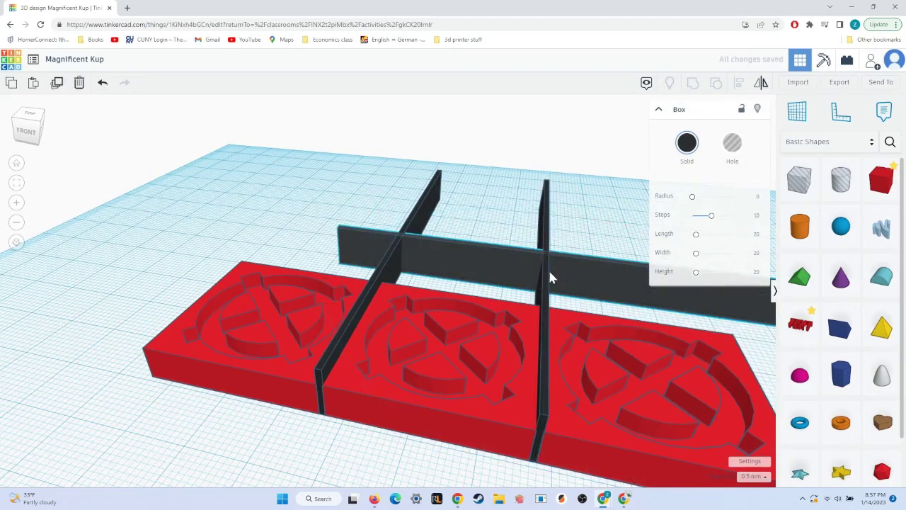
pyautogui.moveTo(503, 283); pyautogui.dragTo(235, 298, button='right')
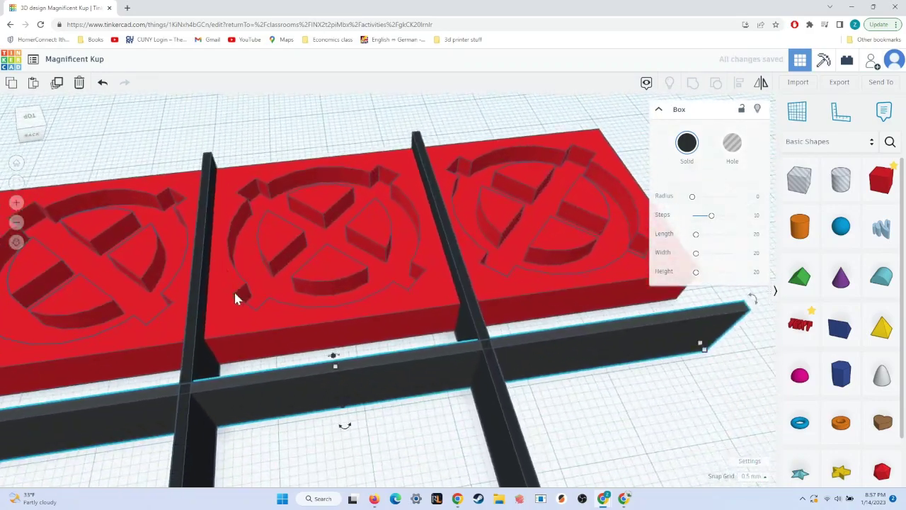
# Step: Nudge the crosswise wall toward the row of tiles in 0.5 mm steps until it sits flush against their back faces
pyautogui.scroll(-5, 236, 298)
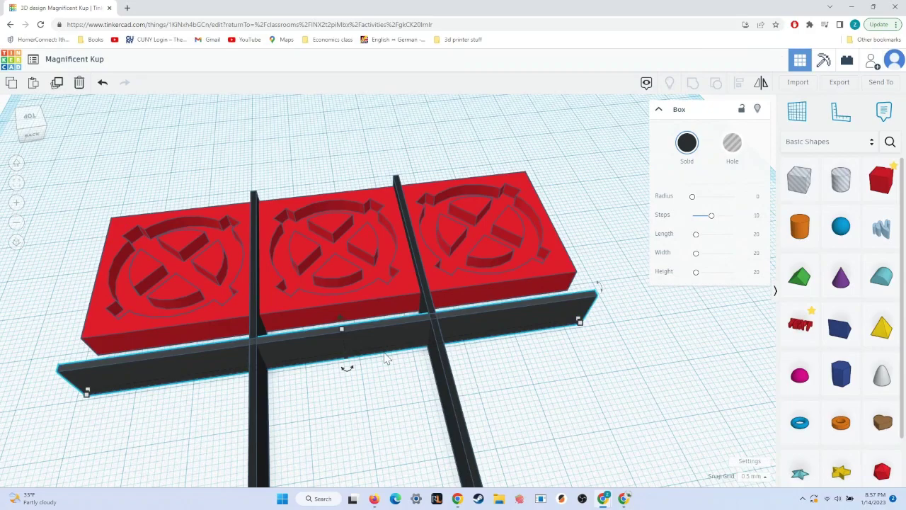
pyautogui.press('Up')
pyautogui.press('Up')
pyautogui.press('Up')
pyautogui.press('Up')
pyautogui.press('Up')
pyautogui.press('Up')
pyautogui.press('Up')
pyautogui.press('Up')
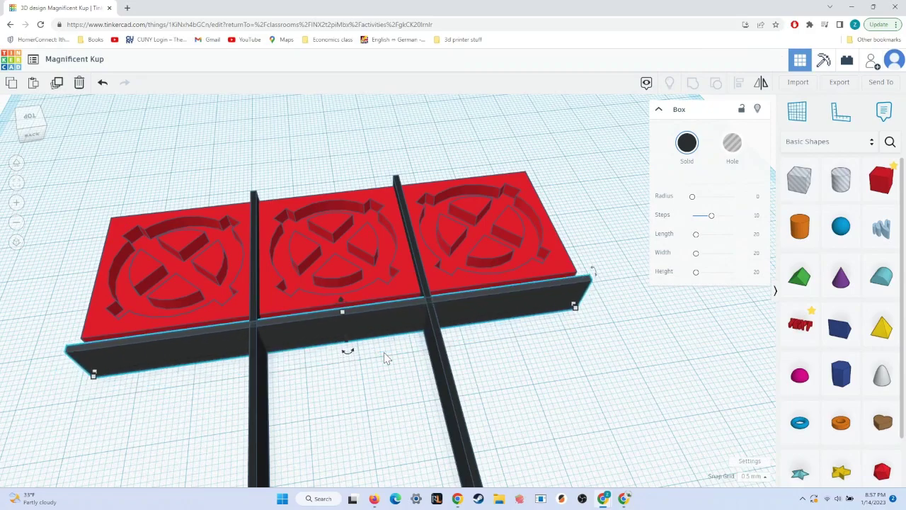
pyautogui.moveTo(408, 296); pyautogui.dragTo(563, 293, button='right')
pyautogui.press('Left')
pyautogui.press('Left')
pyautogui.press('Left')
pyautogui.press('Left')
pyautogui.press('Left')
pyautogui.press('Left')
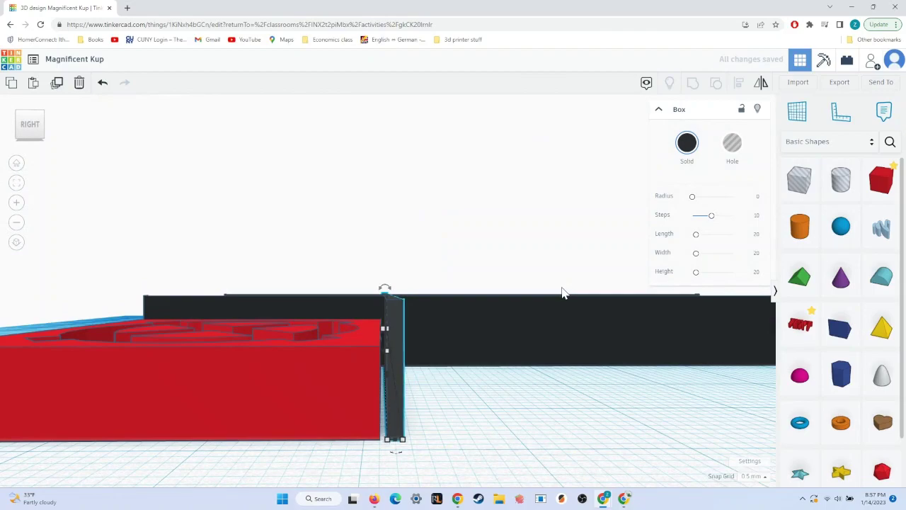
pyautogui.press('Left')
pyautogui.press('Left')
pyautogui.press('Left')
pyautogui.moveTo(599, 316); pyautogui.dragTo(55, 425, button='right')
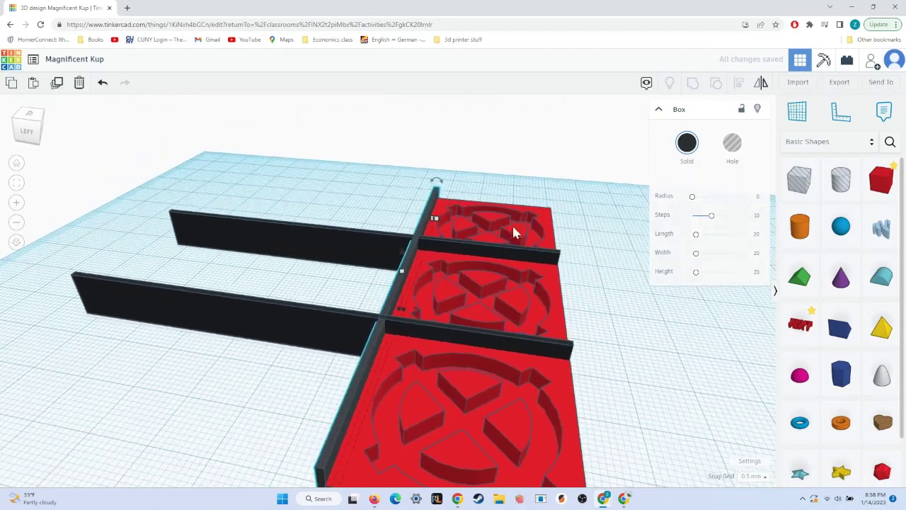
# Step: Duplicate the row of three tiles and move the copy back until it lies behind the crosswise wall
pyautogui.moveTo(575, 277); pyautogui.dragTo(391, 298, button='right')
pyautogui.scroll(-6, 391, 303)
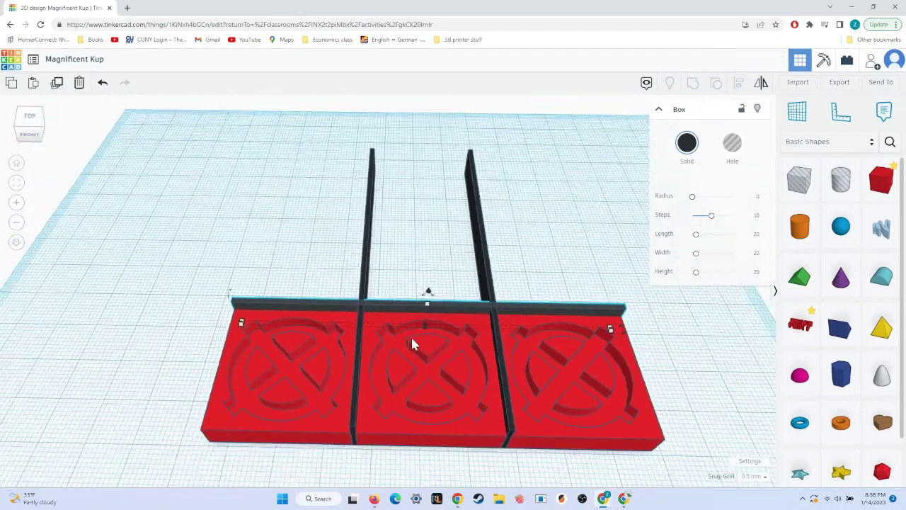
pyautogui.click(540, 369)
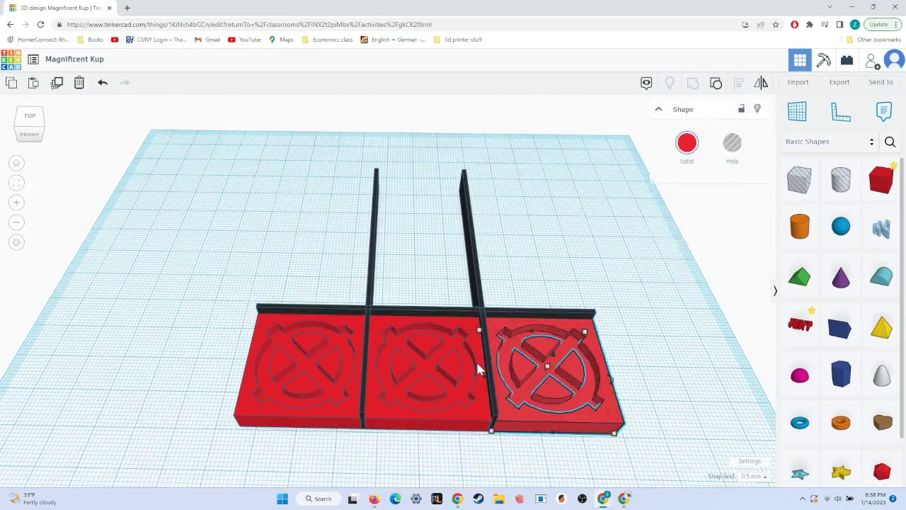
pyautogui.keyDown('shift'); pyautogui.click(418, 358); pyautogui.keyUp('shift')
pyautogui.keyDown('shift'); pyautogui.click(325, 358); pyautogui.keyUp('shift')
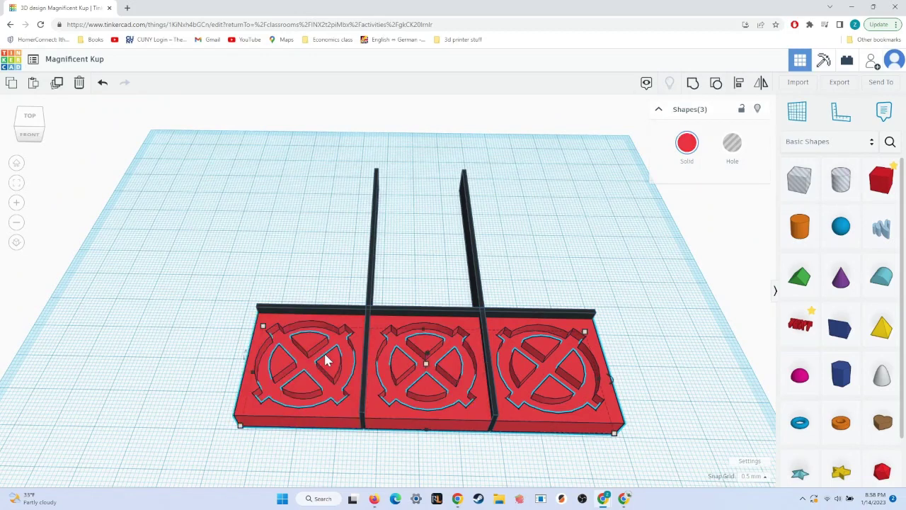
pyautogui.hotkey('ctrl', 'c')
pyautogui.hotkey('ctrl', 'v')
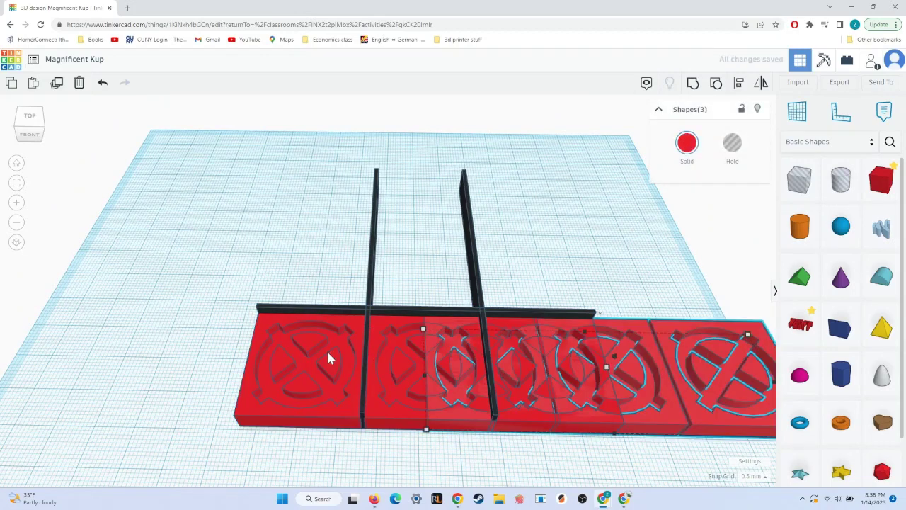
pyautogui.press('Up')
pyautogui.press('Up')
pyautogui.press('Up')
pyautogui.press('Up')
pyautogui.press('Up')
pyautogui.press('Up')
pyautogui.press('Up')
pyautogui.press('Up')
pyautogui.press('Up')
pyautogui.press('Up')
pyautogui.press('Up')
pyautogui.press('Up')
pyautogui.press('Up')
pyautogui.press('Up')
pyautogui.press('Up')
pyautogui.press('Up')
pyautogui.press('Up')
pyautogui.press('Up')
pyautogui.press('Up')
pyautogui.press('Up')
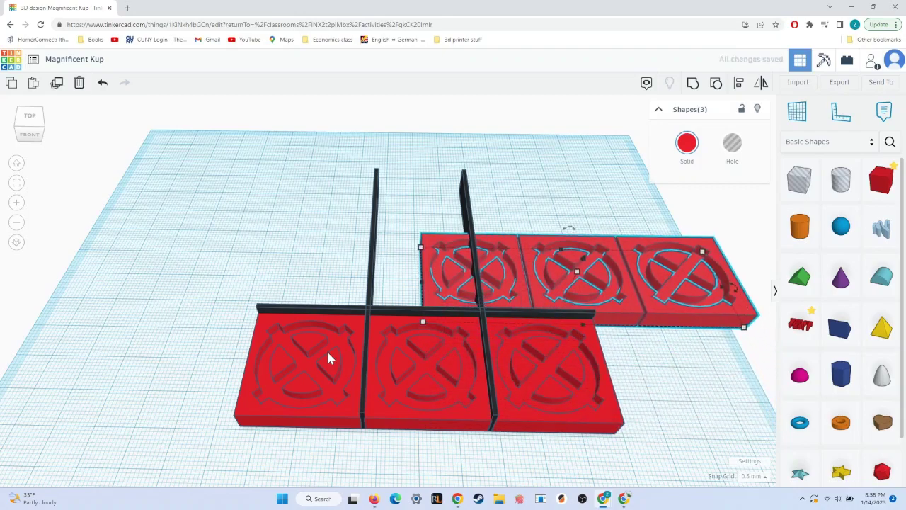
# Step: Shift the copied tile row sideways to line up with the first row, between the long walls, and nudge it against the crosswise wall
pyautogui.moveTo(567, 209); pyautogui.dragTo(337, 206, button='right')
pyautogui.moveTo(298, 224); pyautogui.dragTo(210, 133, button='middle')
pyautogui.moveTo(334, 191); pyautogui.dragTo(296, 161, button='middle')
pyautogui.press('Up')
pyautogui.press('Up')
pyautogui.press('Up')
pyautogui.press('Up')
pyautogui.press('Up')
pyautogui.press('Up')
pyautogui.press('Up')
pyautogui.press('Up')
pyautogui.press('Up')
pyautogui.press('Up')
pyautogui.press('Up')
pyautogui.press('Up')
pyautogui.press('Up')
pyautogui.press('Up')
pyautogui.press('Up')
pyautogui.press('Up')
pyautogui.press('Up')
pyautogui.press('Up')
pyautogui.press('Up')
pyautogui.press('Up')
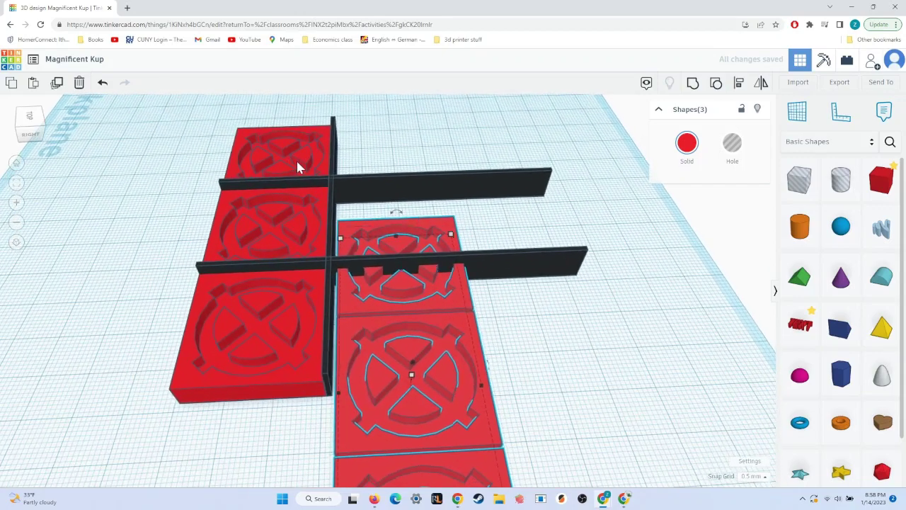
pyautogui.press('Up')
pyautogui.press('Up')
pyautogui.press('Up')
pyautogui.press('Up')
pyautogui.press('Up')
pyautogui.press('Up')
pyautogui.press('Up')
pyautogui.press('Up')
pyautogui.press('Up')
pyautogui.press('Up')
pyautogui.press('Up')
pyautogui.press('Up')
pyautogui.press('Up')
pyautogui.press('Up')
pyautogui.press('Up')
pyautogui.press('Up')
pyautogui.press('Up')
pyautogui.press('Up')
pyautogui.press('Up')
pyautogui.press('Up')
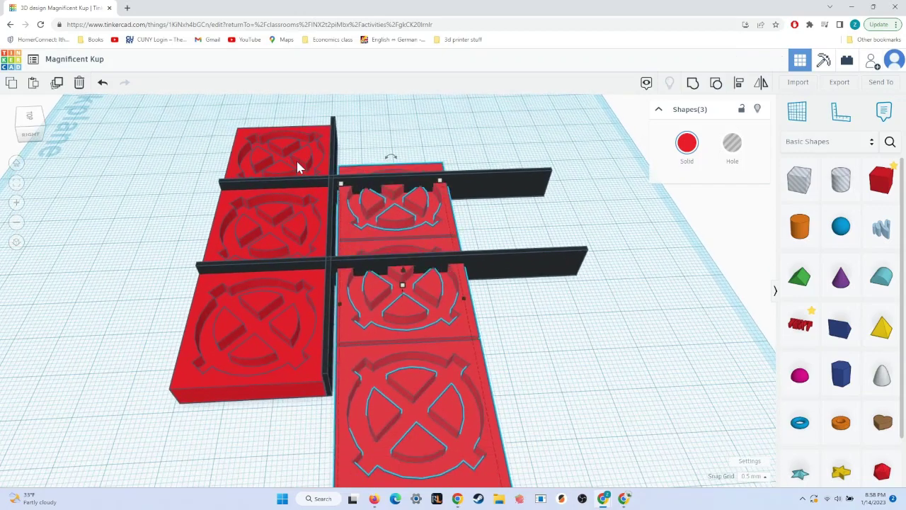
pyautogui.press('Up')
pyautogui.press('Up')
pyautogui.press('Up')
pyautogui.press('Up')
pyautogui.press('Up')
pyautogui.press('Up')
pyautogui.press('Up')
pyautogui.press('Up')
pyautogui.press('Up')
pyautogui.press('Up')
pyautogui.press('Up')
pyautogui.press('Up')
pyautogui.press('Up')
pyautogui.press('Up')
pyautogui.press('Up')
pyautogui.press('Up')
pyautogui.press('Up')
pyautogui.press('Up')
pyautogui.press('Up')
pyautogui.press('Up')
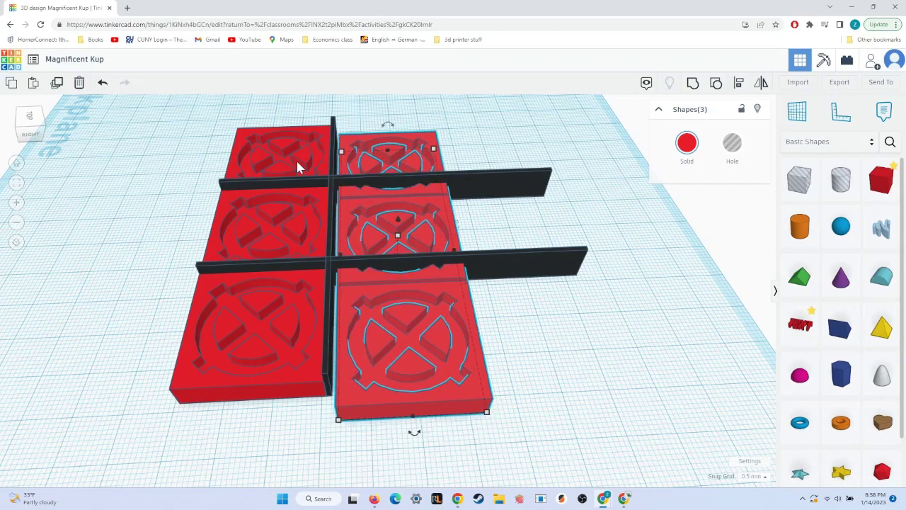
pyautogui.press('Left')
pyautogui.press('Left')
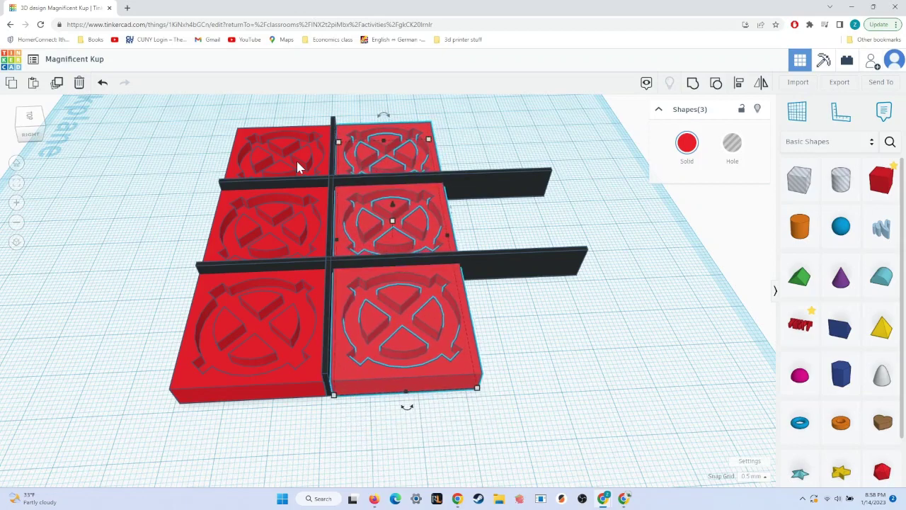
pyautogui.scroll(5, 267, 422)
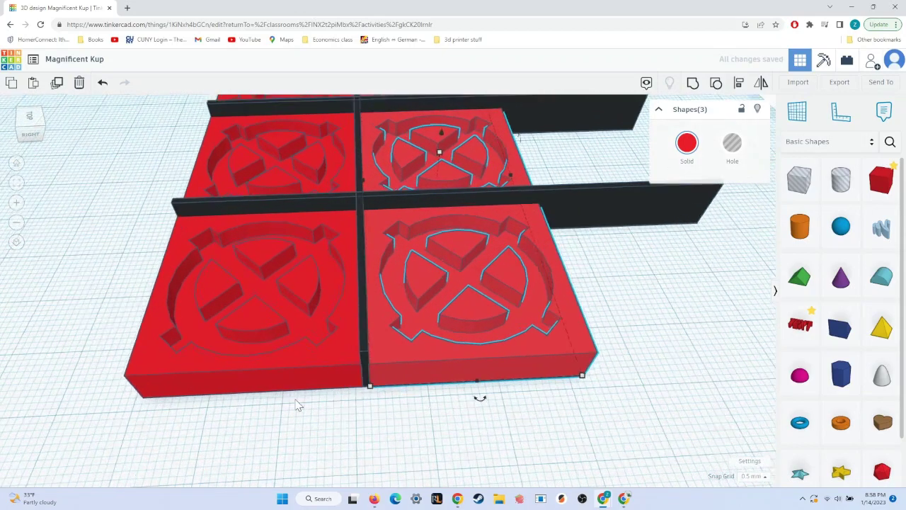
pyautogui.moveTo(419, 445); pyautogui.dragTo(181, 397, button='right')
# Step: Duplicate the crosswise wall and move the copy back past the second row of tiles to its outer face
pyautogui.scroll(-6, 450, 370)
pyautogui.moveTo(566, 424); pyautogui.dragTo(450, 260, button='right')
pyautogui.click(466, 297)
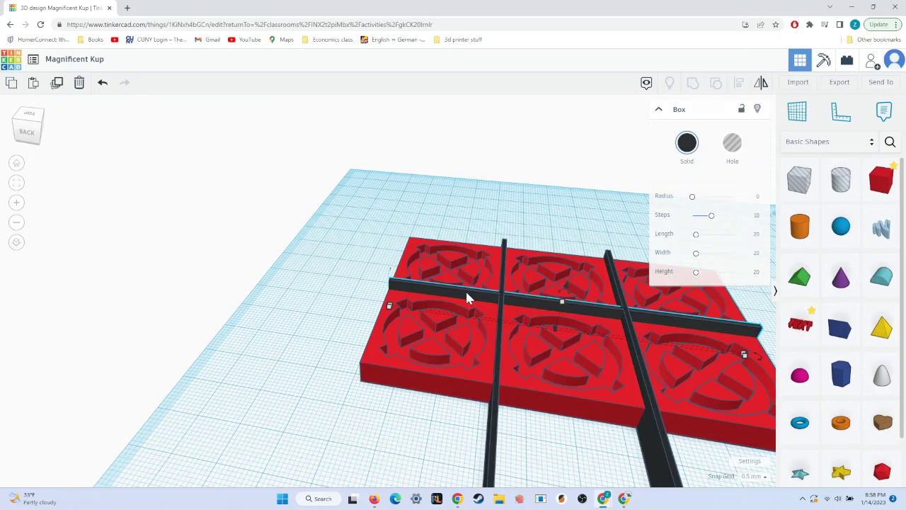
pyautogui.hotkey('ctrl', 'c')
pyautogui.hotkey('ctrl', 'v')
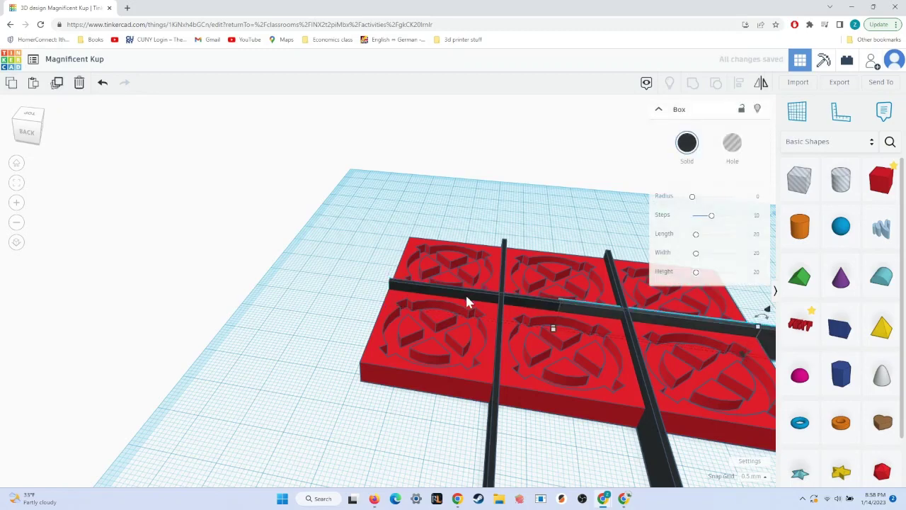
pyautogui.press('Down')
pyautogui.press('Down')
pyautogui.press('Down')
pyautogui.press('Down')
pyautogui.press('Down')
pyautogui.press('Down')
pyautogui.press('Down')
pyautogui.press('Down')
pyautogui.press('Down')
pyautogui.press('Down')
pyautogui.press('Down')
pyautogui.press('Down')
pyautogui.press('Down')
pyautogui.press('Down')
pyautogui.press('Down')
pyautogui.press('Down')
pyautogui.press('Down')
pyautogui.press('Down')
pyautogui.press('Down')
pyautogui.press('Down')
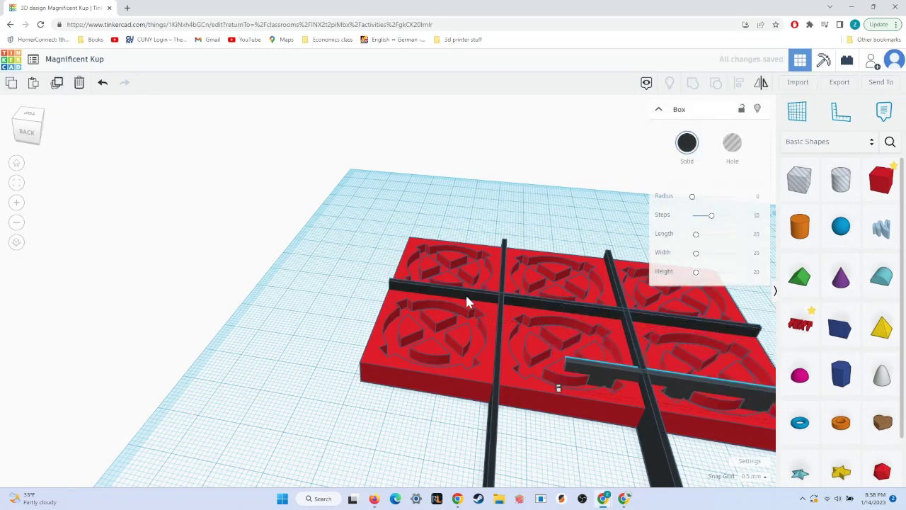
pyautogui.press('Down')
pyautogui.press('Down')
pyautogui.press('Down')
pyautogui.press('Down')
pyautogui.press('Down')
pyautogui.press('Down')
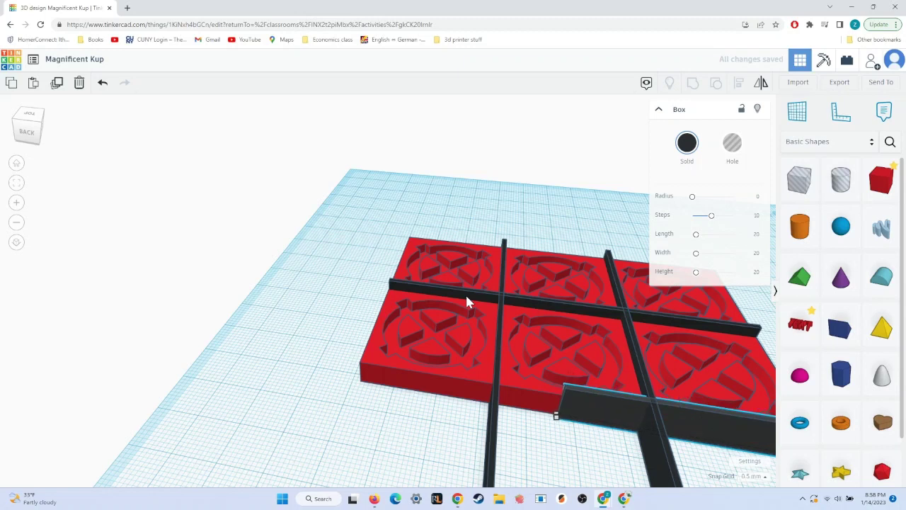
# Step: Slide the copied crosswise wall lengthwise until its end lines up with the outer edge of the second tile row
pyautogui.press('Left')
pyautogui.press('Left')
pyautogui.press('Left')
pyautogui.press('Left')
pyautogui.press('Left')
pyautogui.press('Left')
pyautogui.press('Left')
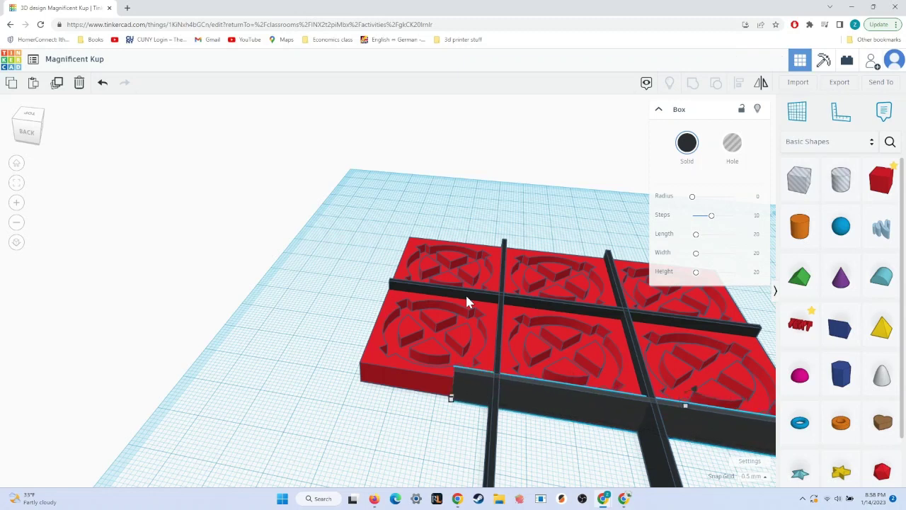
pyautogui.press('Left')
pyautogui.press('Left')
pyautogui.press('Left')
pyautogui.press('Left')
pyautogui.press('Left')
pyautogui.press('Left')
pyautogui.press('Left')
pyautogui.press('Left')
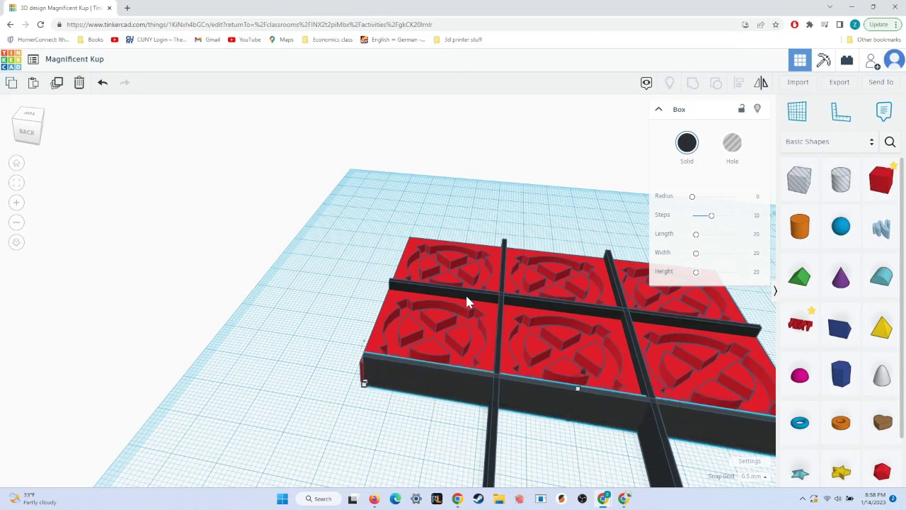
# Step: Nudge the copied crosswise wall until it sits flush against the outer face of the second tile row
pyautogui.press('Left')
pyautogui.press('Left')
pyautogui.moveTo(318, 288); pyautogui.dragTo(467, 368, button='right')
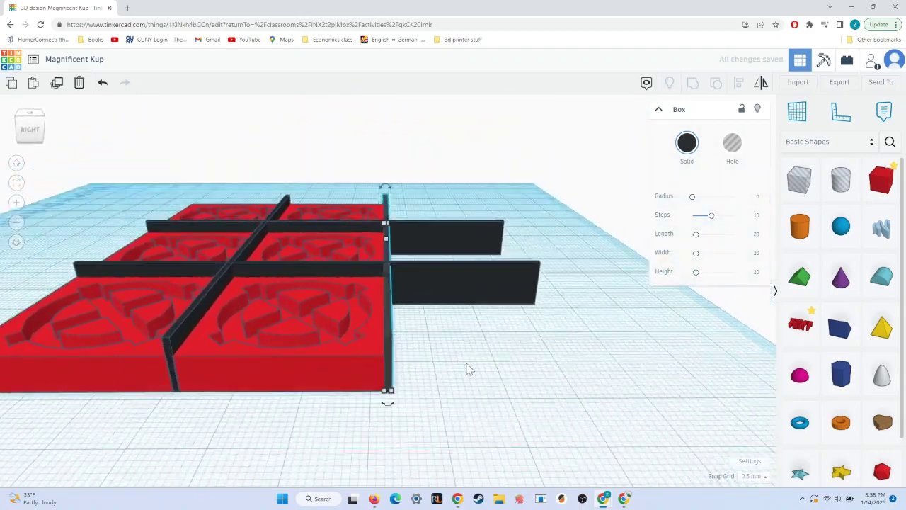
pyautogui.scroll(3, 454, 369)
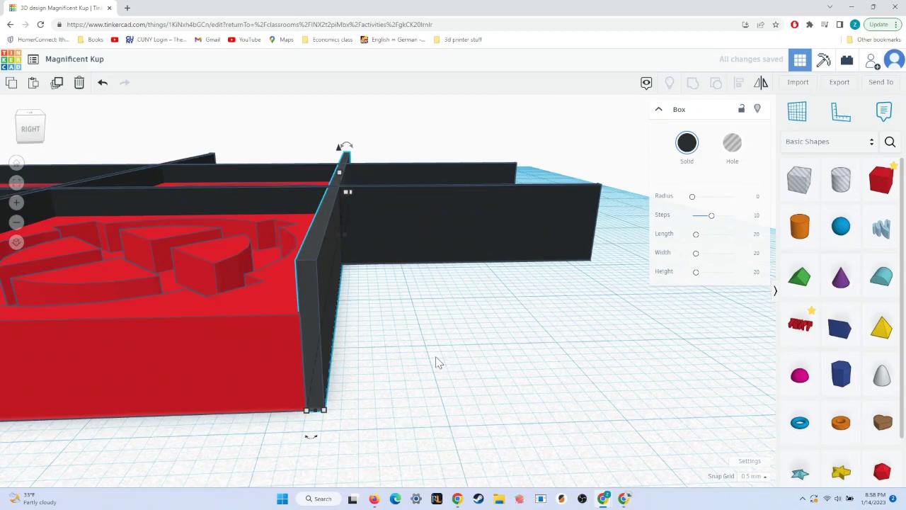
pyautogui.press('Right')
pyautogui.press('Left')
# Step: Duplicate the three tiles of the second row and move the copies back beyond the second crosswise wall
pyautogui.moveTo(457, 368); pyautogui.dragTo(477, 398, button='right')
pyautogui.scroll(-6, 475, 397)
pyautogui.moveTo(446, 427); pyautogui.dragTo(593, 445, button='right')
pyautogui.click(434, 344)
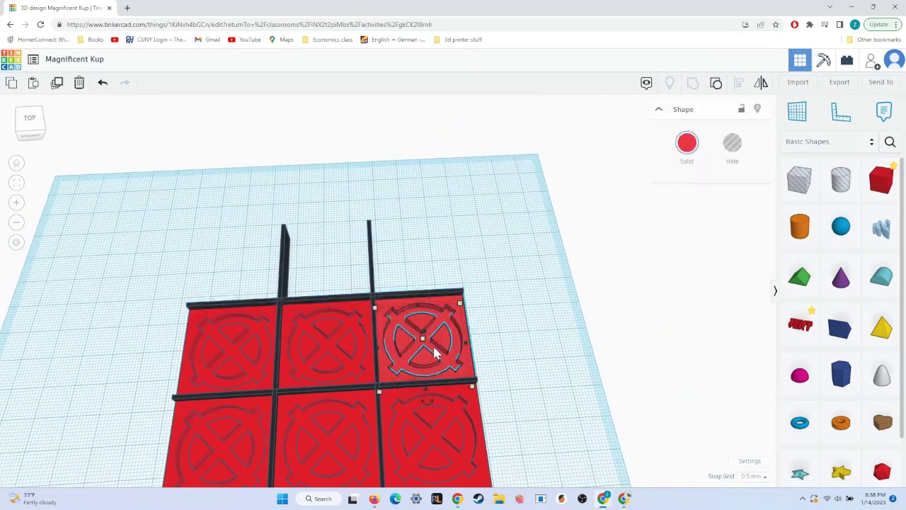
pyautogui.keyDown('shift'); pyautogui.click(339, 350); pyautogui.keyUp('shift')
pyautogui.keyDown('shift'); pyautogui.click(238, 344); pyautogui.keyUp('shift')
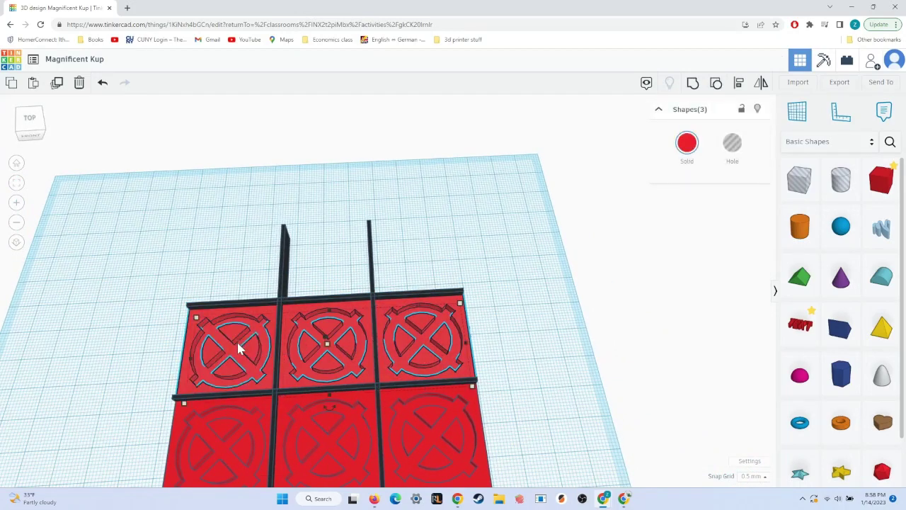
pyautogui.hotkey('ctrl', 'c')
pyautogui.hotkey('ctrl', 'v')
pyautogui.press('Up')
pyautogui.press('Up')
pyautogui.press('Up')
pyautogui.press('Up')
pyautogui.press('Up')
pyautogui.press('Up')
pyautogui.press('Up')
pyautogui.press('Up')
pyautogui.press('Up')
pyautogui.press('Up')
pyautogui.press('Up')
pyautogui.press('Up')
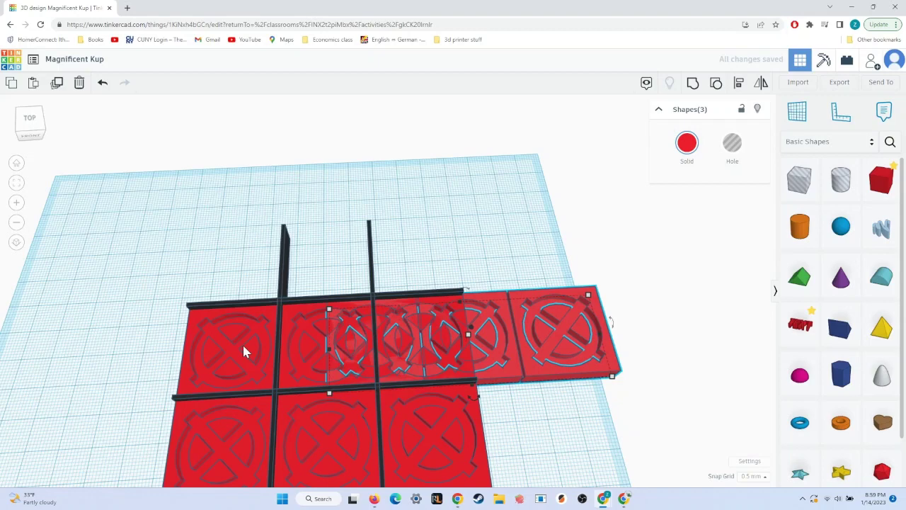
pyautogui.press('Up')
pyautogui.press('Up')
pyautogui.press('Up')
pyautogui.press('Up')
pyautogui.press('Up')
pyautogui.press('Up')
pyautogui.press('Up')
pyautogui.press('Up')
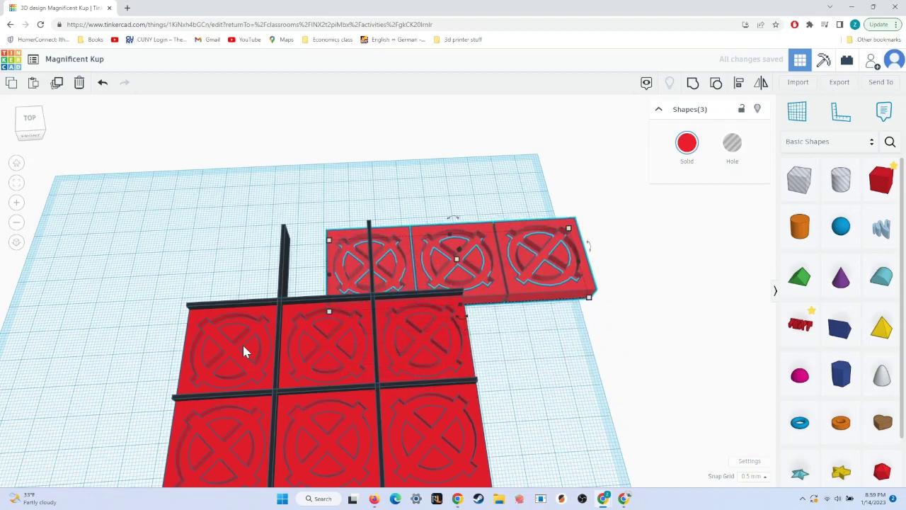
# Step: Shift the third tile row sideways until its tiles line up with the other rows between the long walls
pyautogui.press('Left')
pyautogui.press('Left')
pyautogui.press('Left')
pyautogui.press('Left')
pyautogui.press('Left')
pyautogui.press('Left')
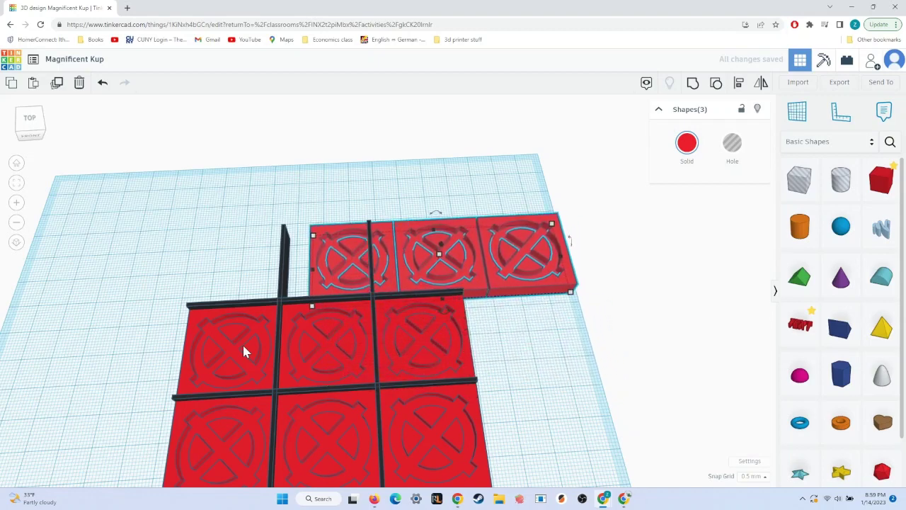
pyautogui.press('Left')
pyautogui.press('Left')
pyautogui.press('Left')
pyautogui.press('Left')
pyautogui.press('Left')
pyautogui.press('Left')
pyautogui.press('Left')
pyautogui.press('Left')
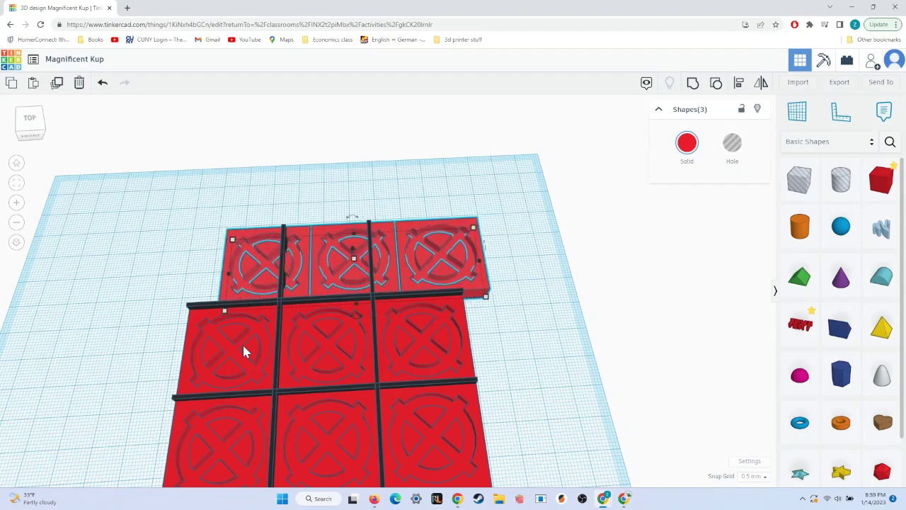
pyautogui.press('Left')
pyautogui.press('Left')
pyautogui.press('Left')
pyautogui.press('Left')
pyautogui.press('Left')
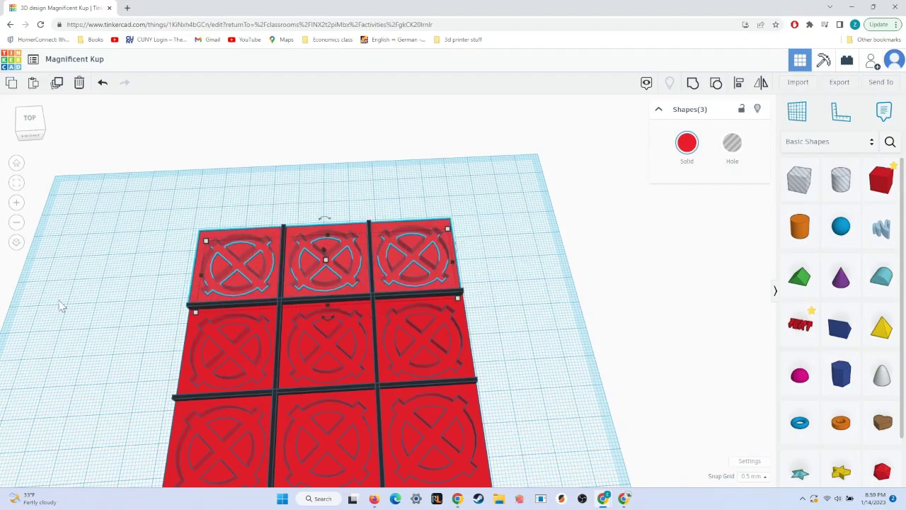
# Step: Examine the three-by-three board from several sides for the alignment of the tiles and walls
pyautogui.moveTo(105, 293); pyautogui.dragTo(295, 352, button='right')
pyautogui.scroll(5, 401, 356)
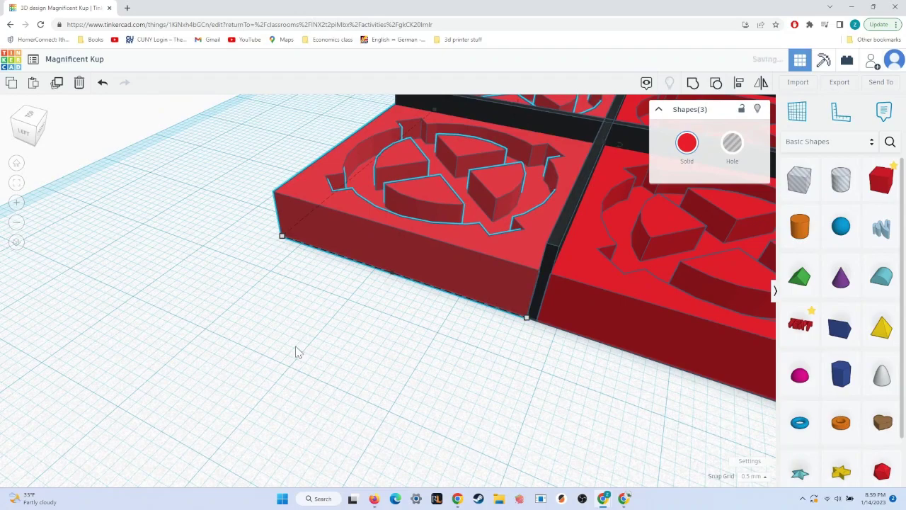
pyautogui.moveTo(488, 379); pyautogui.dragTo(378, 392, button='right')
pyautogui.scroll(-6, 425, 379)
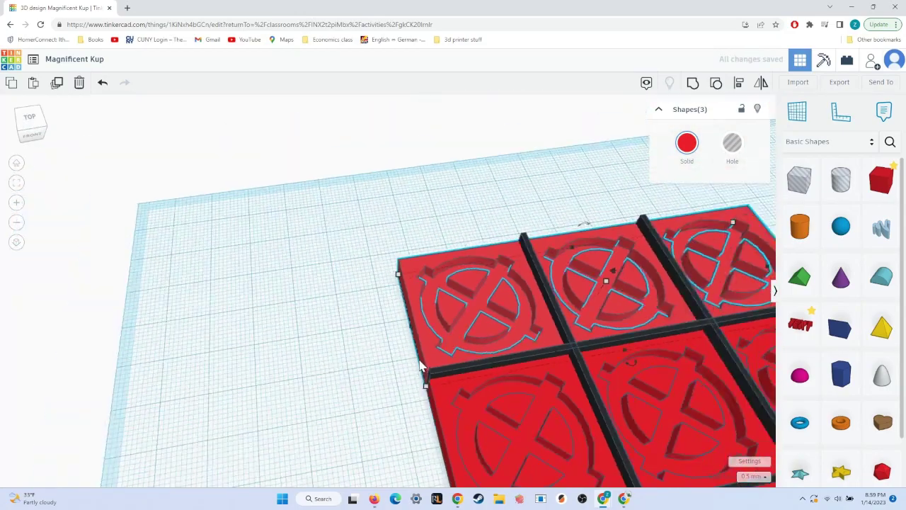
pyautogui.moveTo(538, 374); pyautogui.dragTo(480, 383, button='right')
pyautogui.moveTo(480, 383); pyautogui.dragTo(507, 282, button='middle')
pyautogui.moveTo(527, 427); pyautogui.dragTo(577, 396, button='right')
pyautogui.moveTo(577, 390); pyautogui.dragTo(578, 381, button='middle')
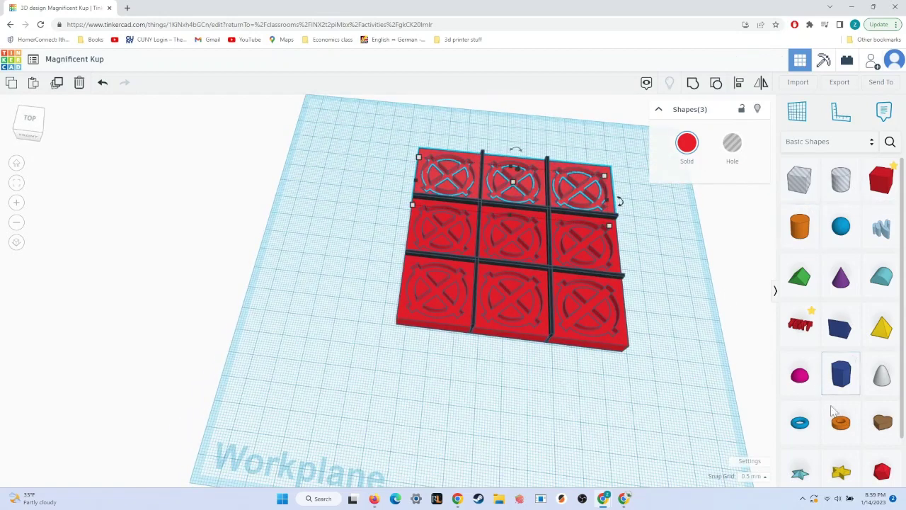
# Step: Place a tube in front of the board and set its radius to 12.5 and wall thickness to 3
pyautogui.moveTo(712, 416); pyautogui.dragTo(428, 364)
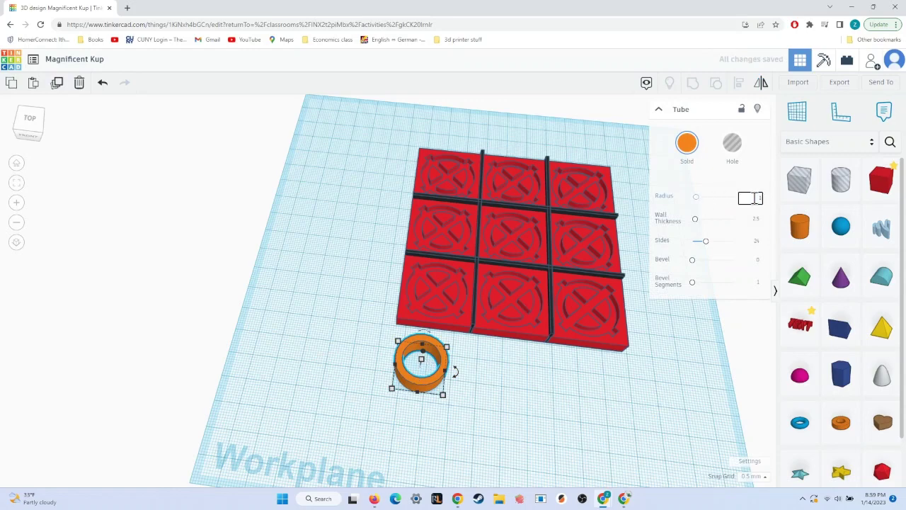
pyautogui.click(756, 221)
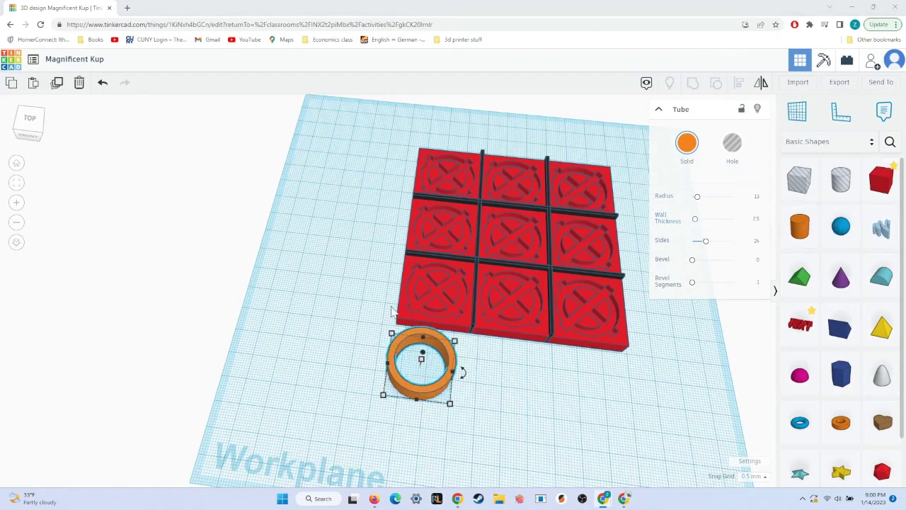
pyautogui.click(758, 198)
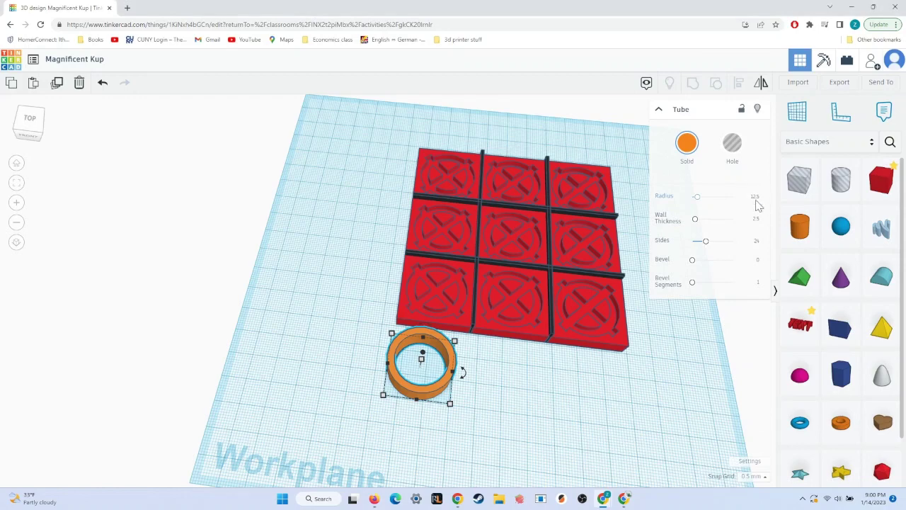
pyautogui.click(757, 219)
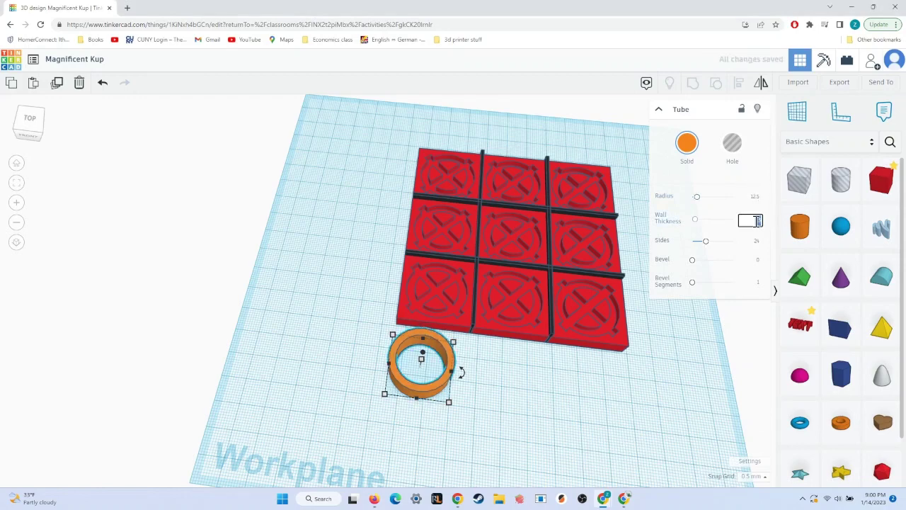
pyautogui.press('Return')
# Step: Make three copies of the tube and spread all four side by side along the board's front edge
pyautogui.scroll(1, 487, 385)
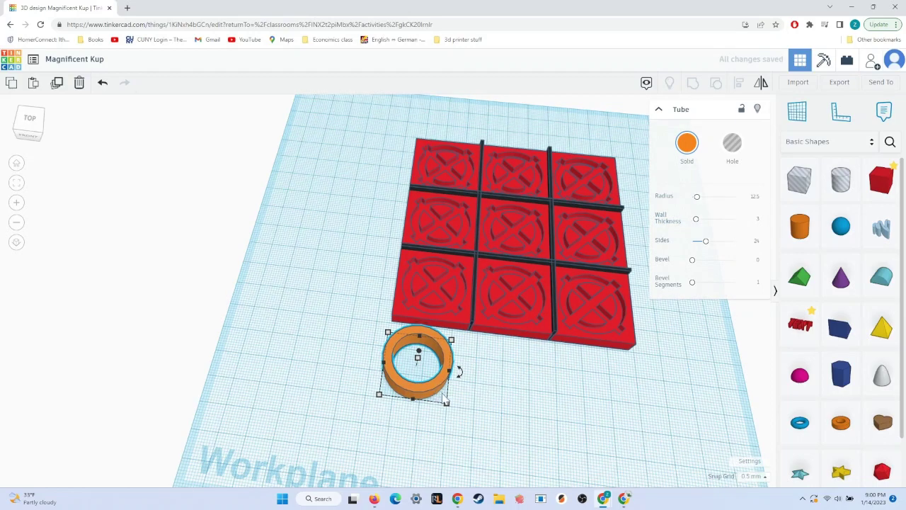
pyautogui.hotkey('ctrl', 'v')
pyautogui.hotkey('ctrl', 'v')
pyautogui.hotkey('ctrl', 'v')
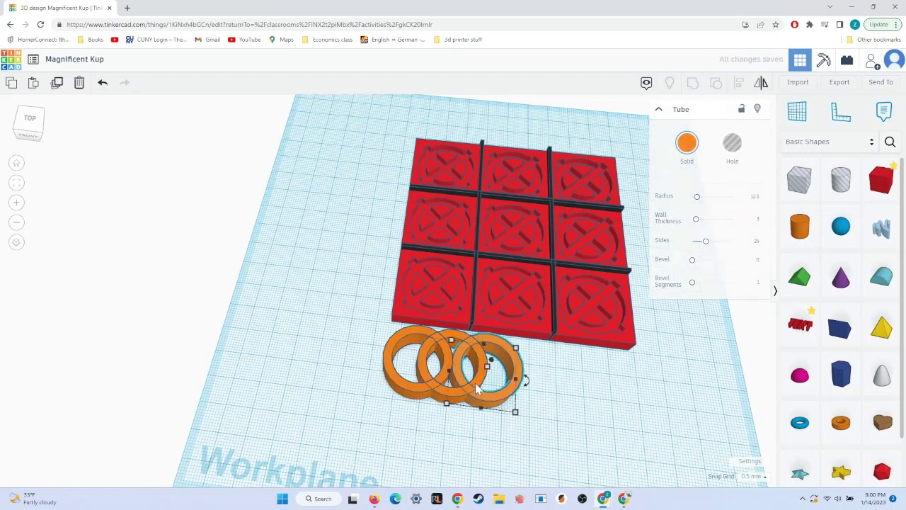
pyautogui.moveTo(552, 368); pyautogui.dragTo(632, 381)
pyautogui.moveTo(512, 379); pyautogui.dragTo(551, 387)
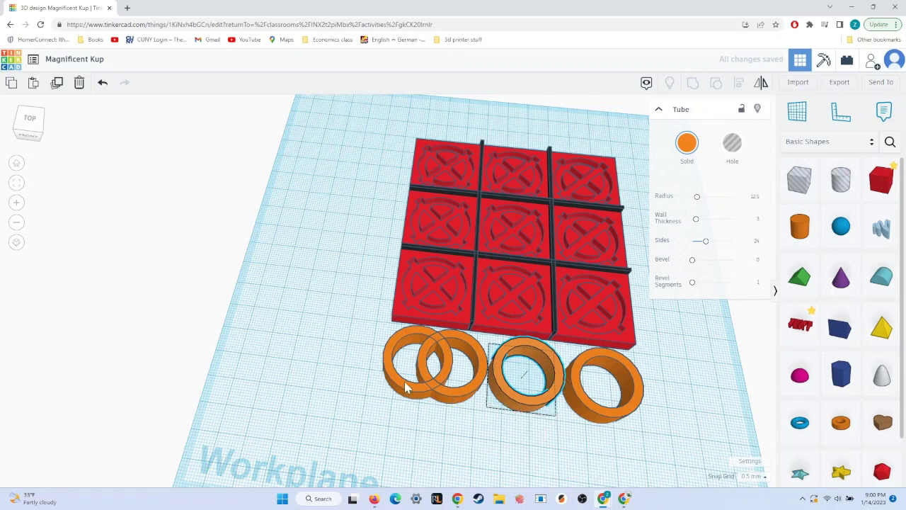
pyautogui.moveTo(407, 388); pyautogui.dragTo(366, 382)
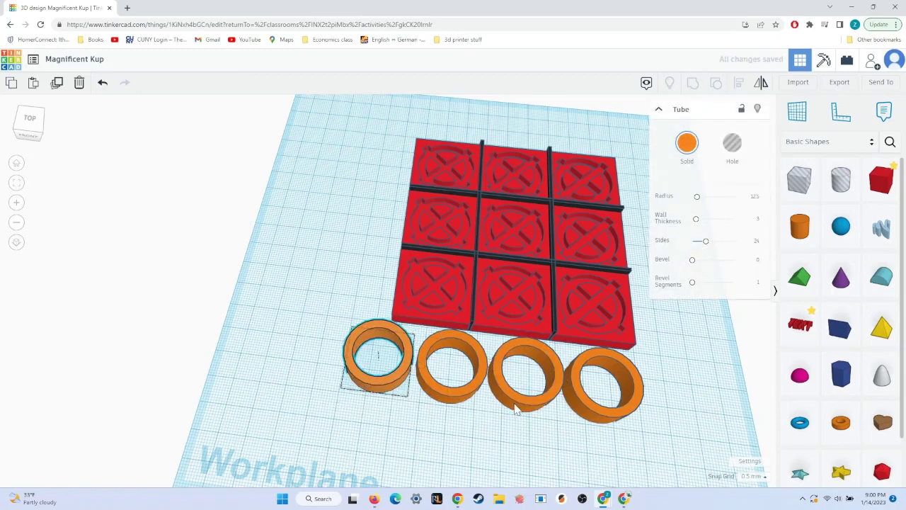
# Step: Place a box on the workplane beside the board, near the end of the row of tubes
pyautogui.moveTo(516, 415); pyautogui.dragTo(491, 401, button='right')
pyautogui.moveTo(878, 186); pyautogui.dragTo(432, 382)
pyautogui.moveTo(512, 421); pyautogui.dragTo(481, 404, button='right')
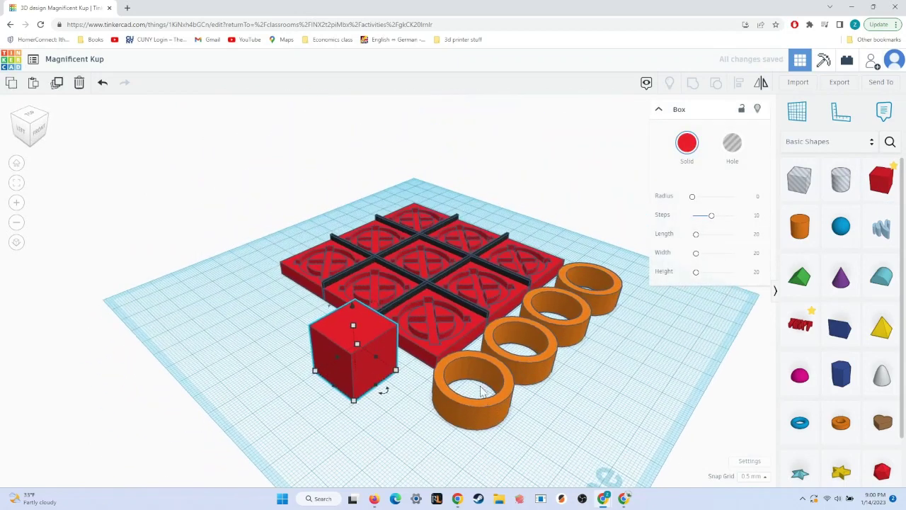
# Step: Lower each of the four tubes to a height of 7 mm
pyautogui.click(480, 405)
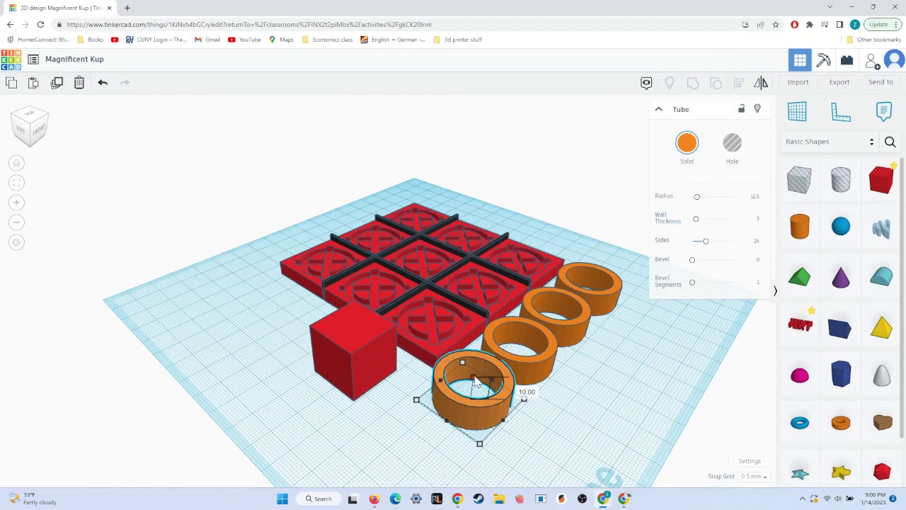
pyautogui.moveTo(476, 382); pyautogui.dragTo(477, 388)
pyautogui.click(515, 359)
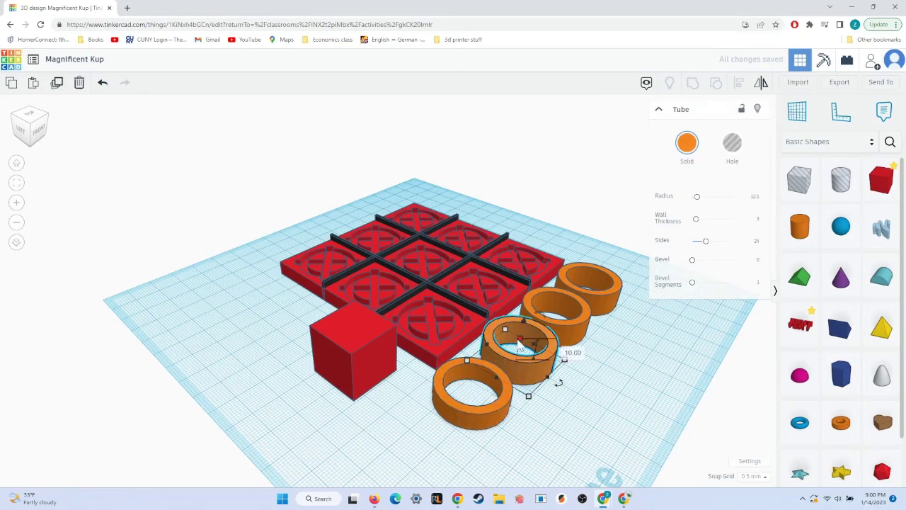
pyautogui.moveTo(519, 340); pyautogui.dragTo(521, 350)
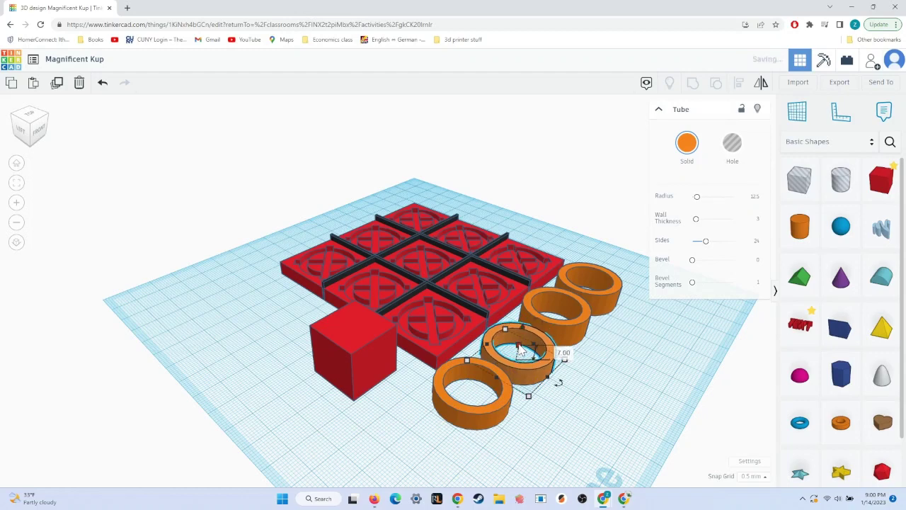
pyautogui.moveTo(627, 375); pyautogui.dragTo(506, 367, button='right')
pyautogui.click(505, 361)
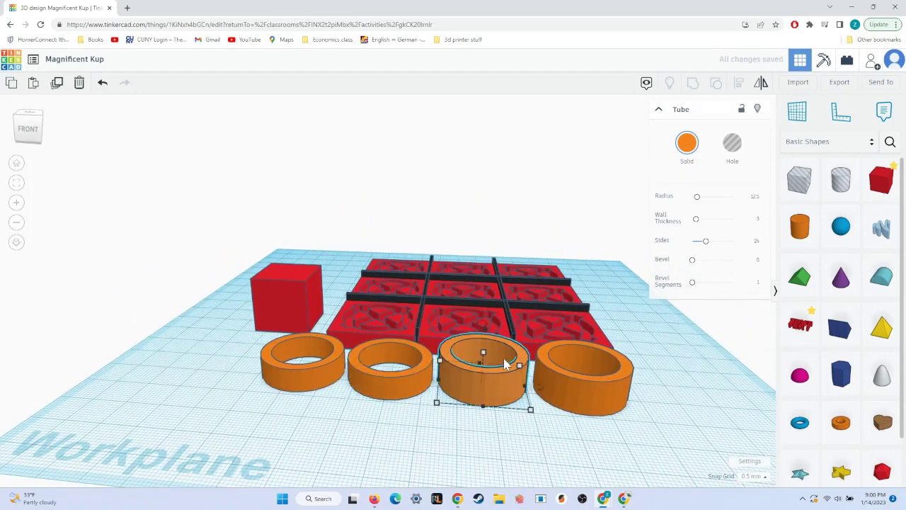
pyautogui.moveTo(484, 356); pyautogui.dragTo(486, 366)
pyautogui.click(573, 377)
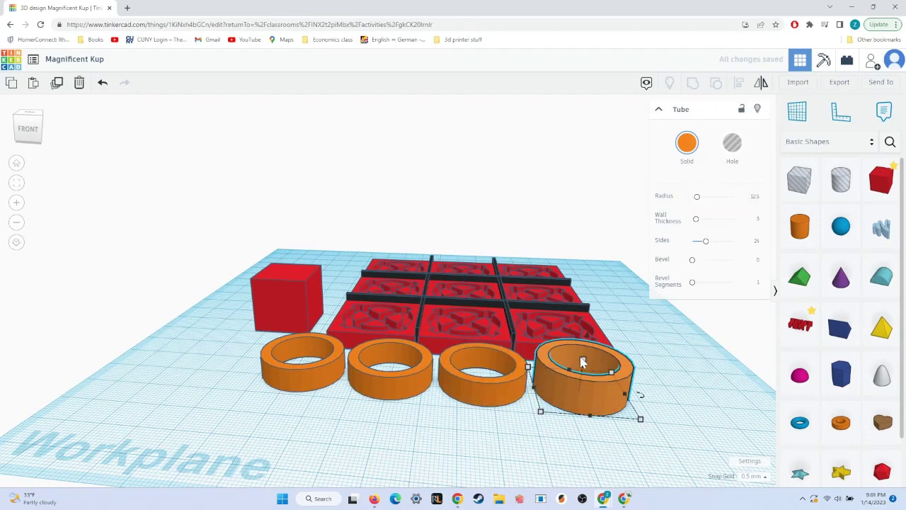
pyautogui.moveTo(583, 360); pyautogui.dragTo(587, 375)
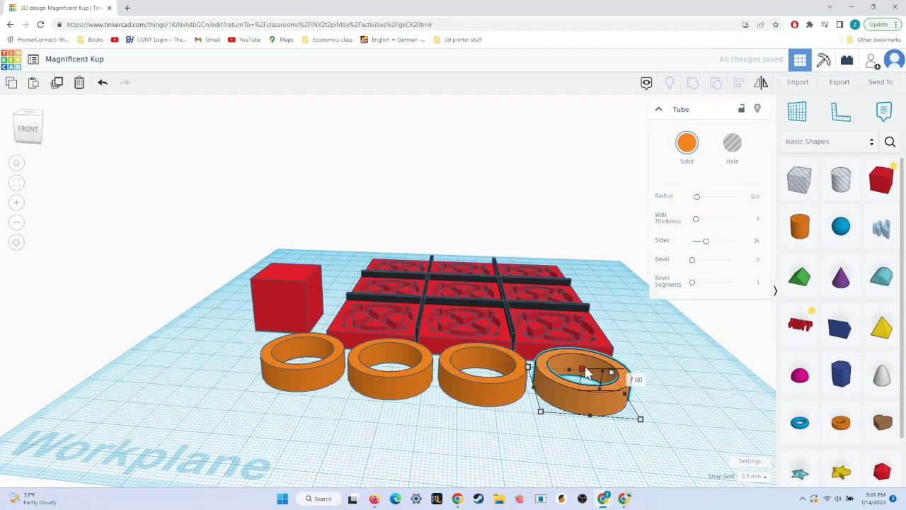
# Step: Resize the box into a thin bar 28 mm long, 3 mm wide and 7 mm high
pyautogui.click(292, 304)
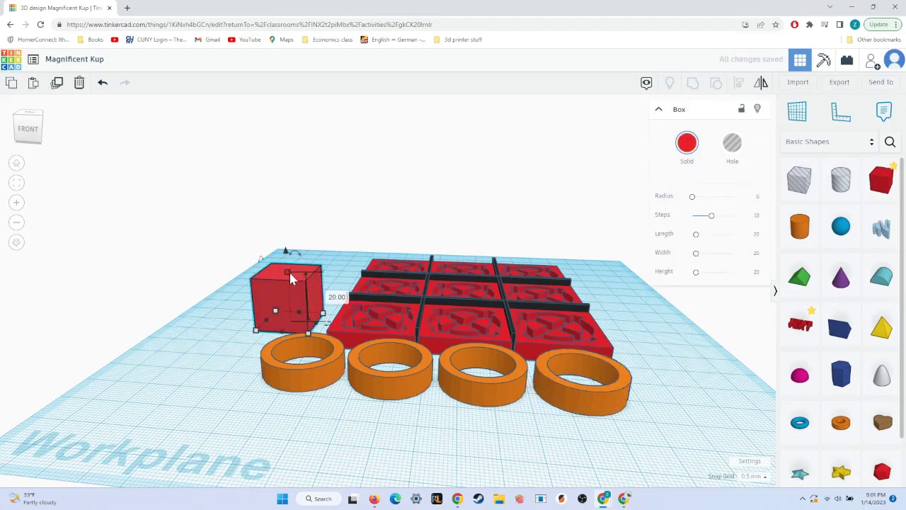
pyautogui.click(339, 299)
pyautogui.press('Return')
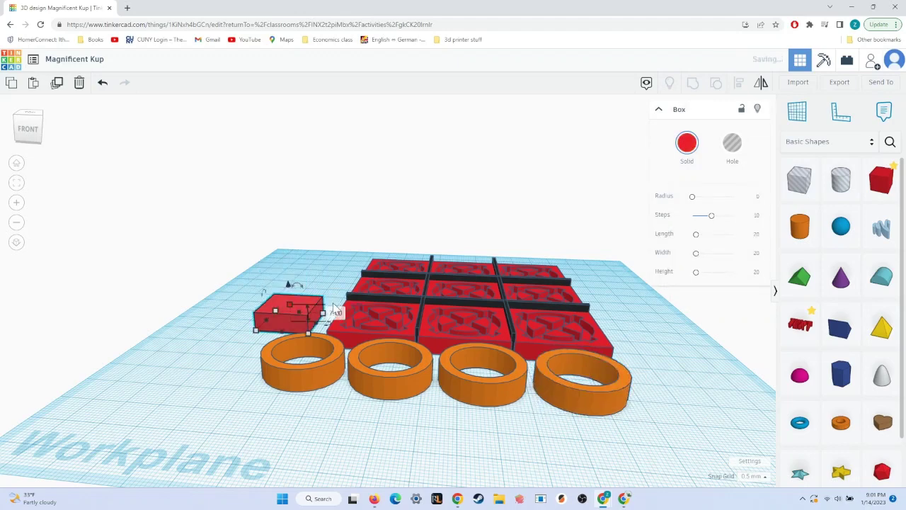
pyautogui.moveTo(229, 278); pyautogui.dragTo(295, 368, button='right')
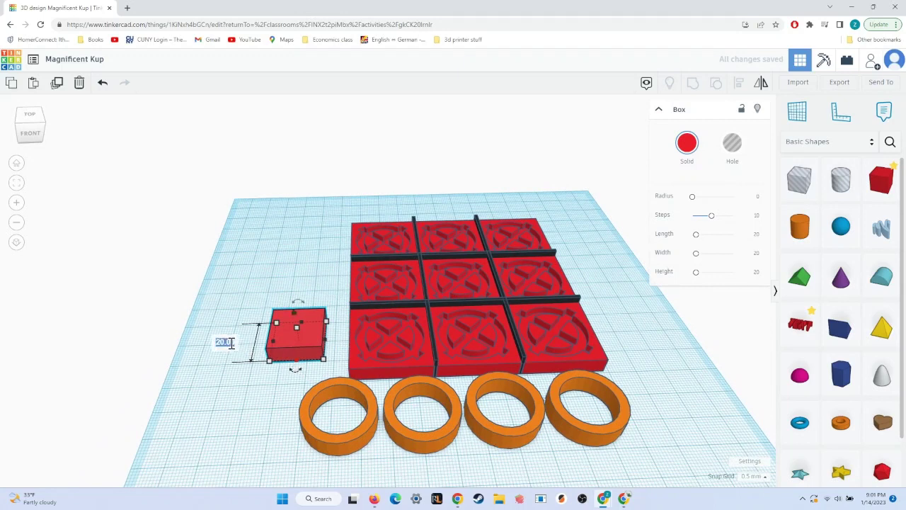
pyautogui.press('Return')
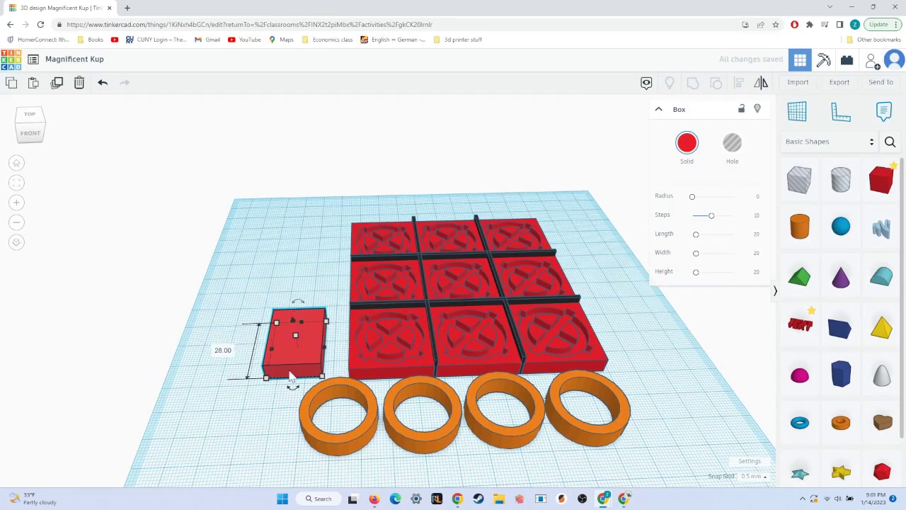
pyautogui.click(317, 314)
pyautogui.write('3')
pyautogui.press('Return')
# Step: Move the thin bar about 18 mm farther away from the board and rotate it 45° on the workplane
pyautogui.scroll(2, 299, 331)
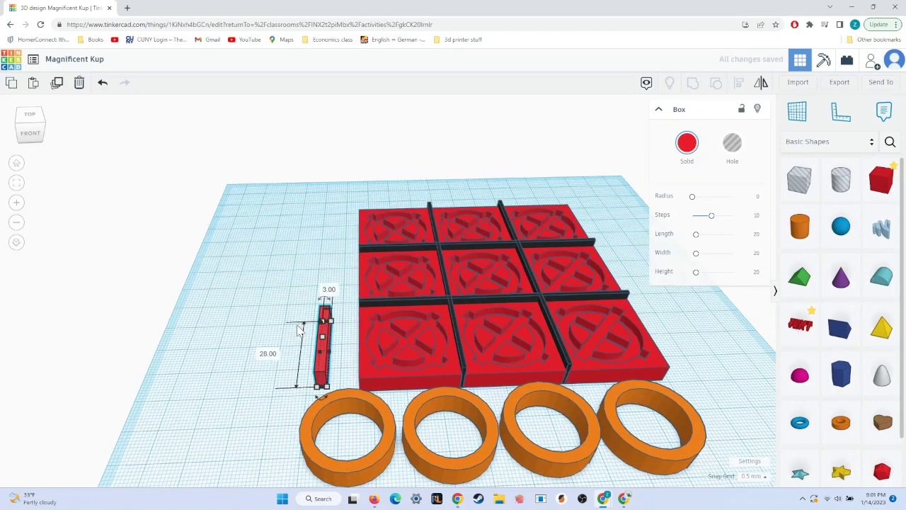
pyautogui.scroll(2, 299, 330)
pyautogui.moveTo(338, 395); pyautogui.dragTo(246, 376)
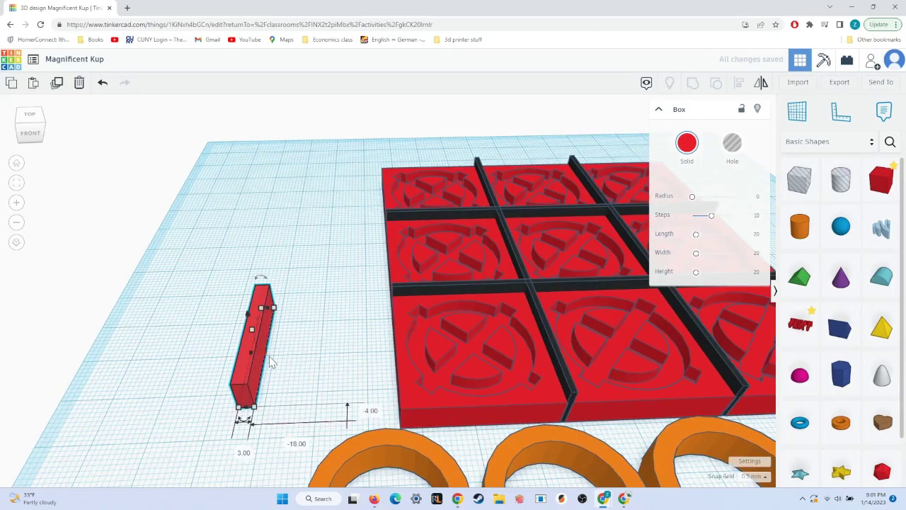
pyautogui.moveTo(245, 416); pyautogui.dragTo(221, 388)
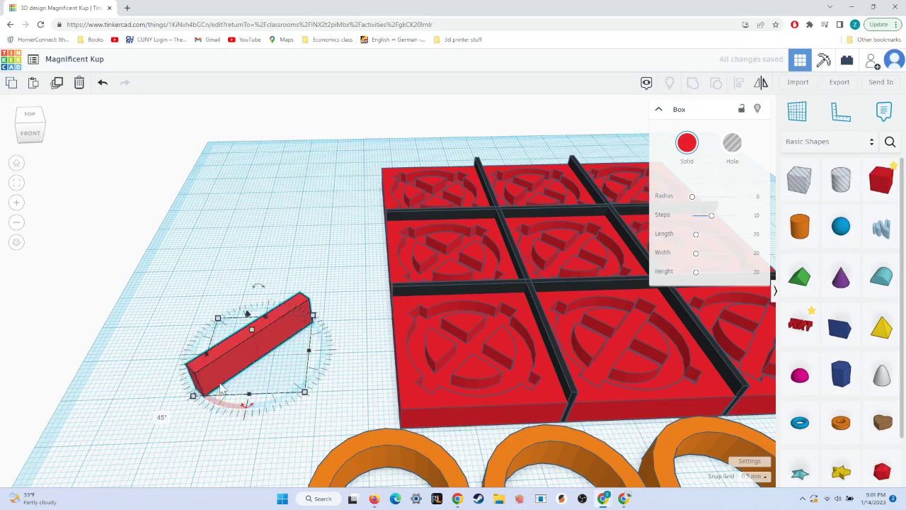
pyautogui.scroll(-1, 264, 379)
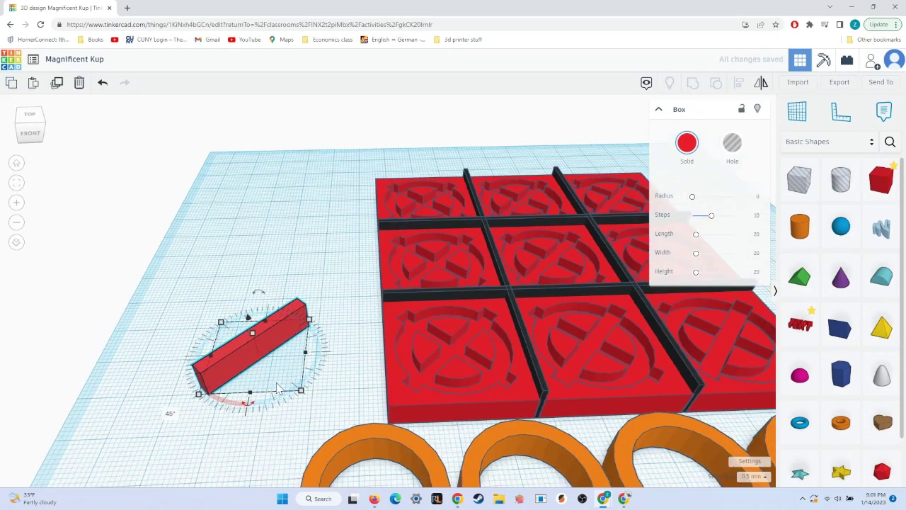
# Step: Cross the bar with a duplicate rotated perpendicular to it, centre the two on each other, and group them into one X piece
pyautogui.hotkey('ctrl', 'd')
pyautogui.moveTo(300, 411); pyautogui.dragTo(337, 377)
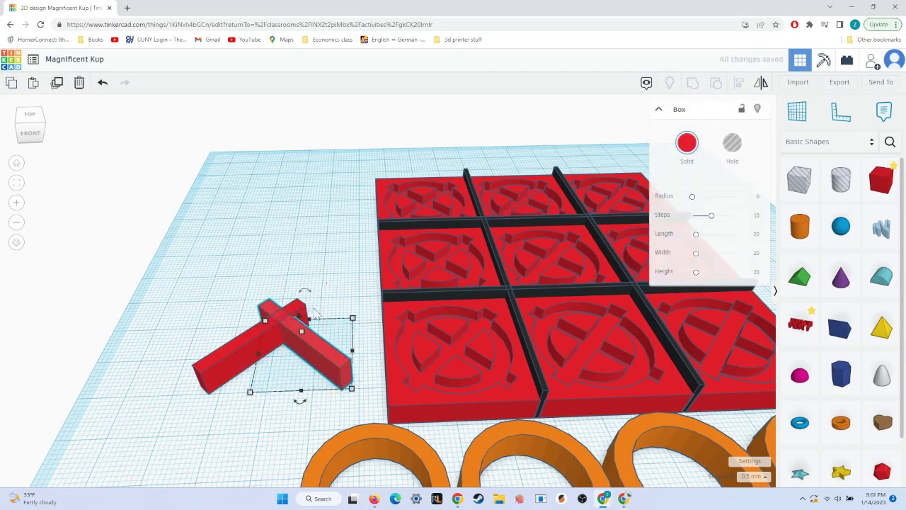
pyautogui.keyDown('shift'); pyautogui.click(214, 386); pyautogui.keyUp('shift')
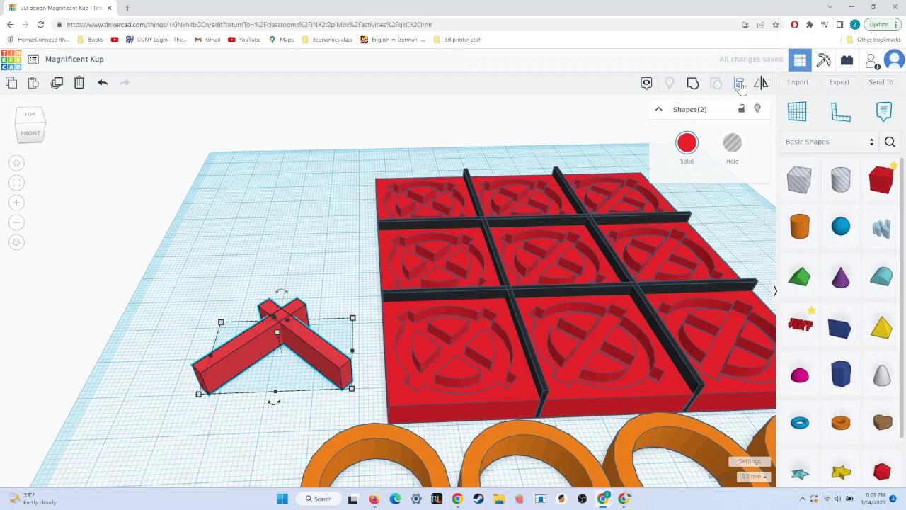
pyautogui.click(274, 403)
pyautogui.moveTo(251, 414); pyautogui.dragTo(280, 442, button='right')
pyautogui.click(692, 83)
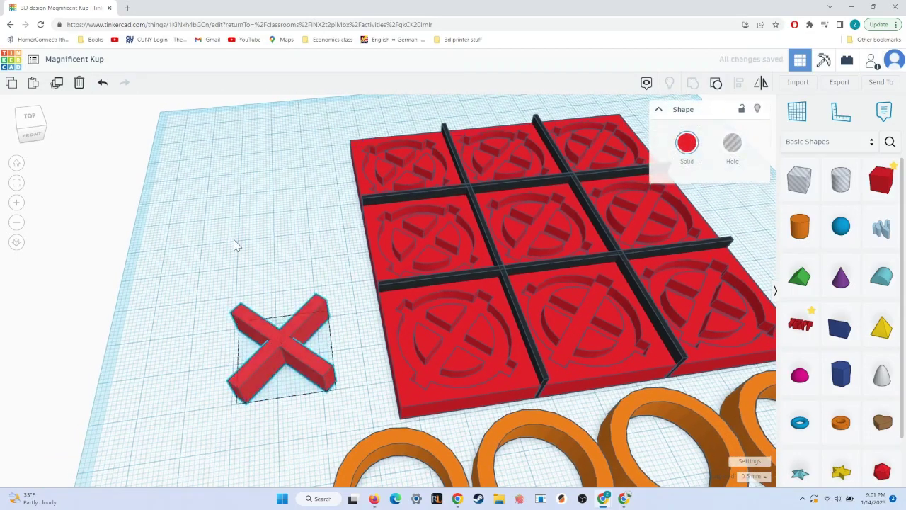
# Step: Move the X piece close to the board's edge and add four copies, three in a row along that edge and one beside the adjacent edge
pyautogui.moveTo(234, 245); pyautogui.dragTo(505, 256, button='right')
pyautogui.moveTo(405, 410); pyautogui.dragTo(439, 369)
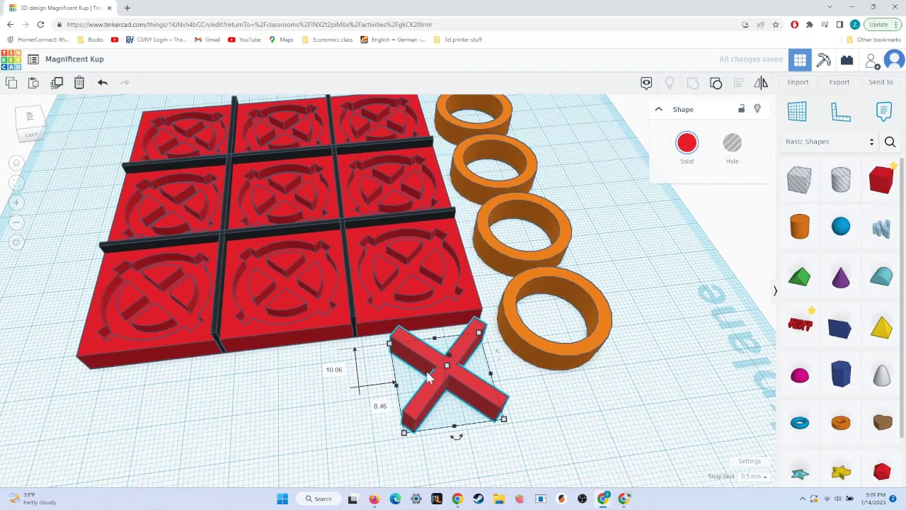
pyautogui.hotkey('ctrl', 'v')
pyautogui.moveTo(512, 368); pyautogui.dragTo(216, 407)
pyautogui.hotkey('ctrl', 'v')
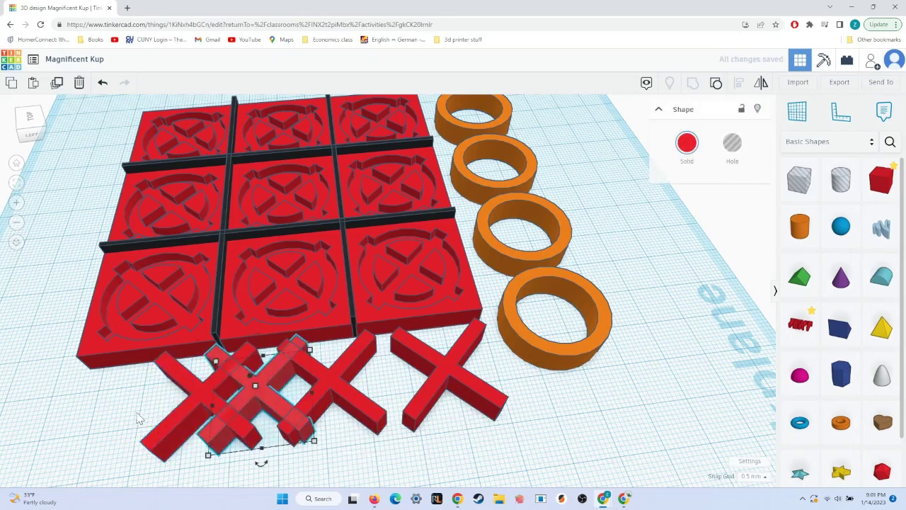
pyautogui.moveTo(140, 418); pyautogui.dragTo(393, 381, button='middle')
pyautogui.moveTo(445, 354); pyautogui.dragTo(198, 271)
pyautogui.moveTo(526, 283); pyautogui.dragTo(286, 305, button='right')
pyautogui.scroll(-4, 452, 292)
pyautogui.moveTo(454, 303); pyautogui.dragTo(507, 303, button='right')
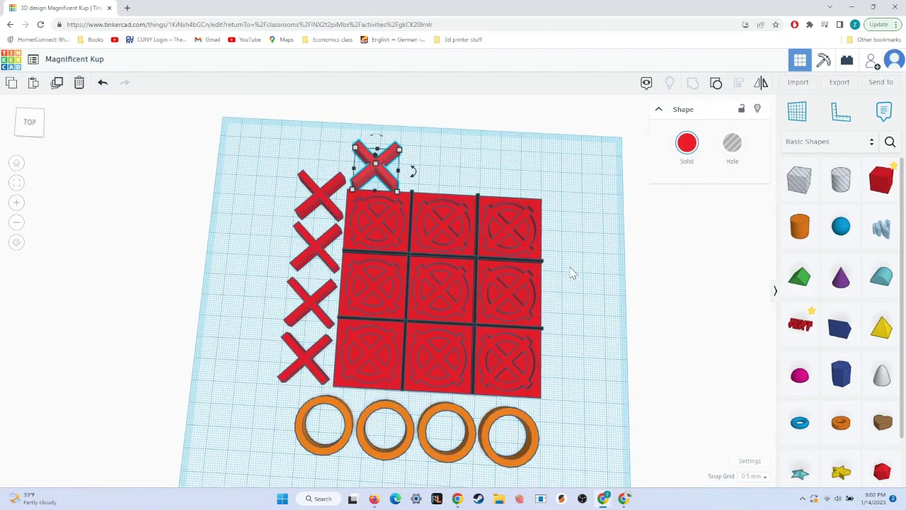
pyautogui.moveTo(575, 298); pyautogui.dragTo(572, 268, button='right')
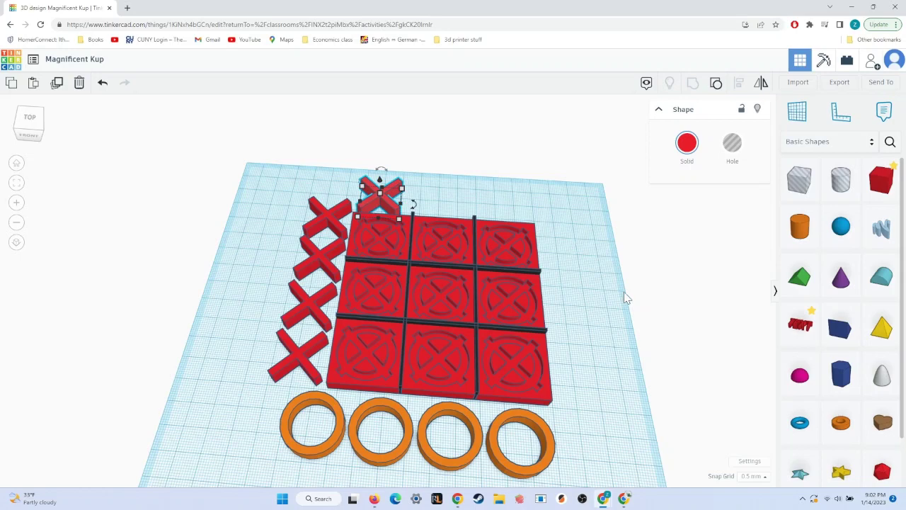
pyautogui.moveTo(526, 327); pyautogui.dragTo(573, 319, button='right')
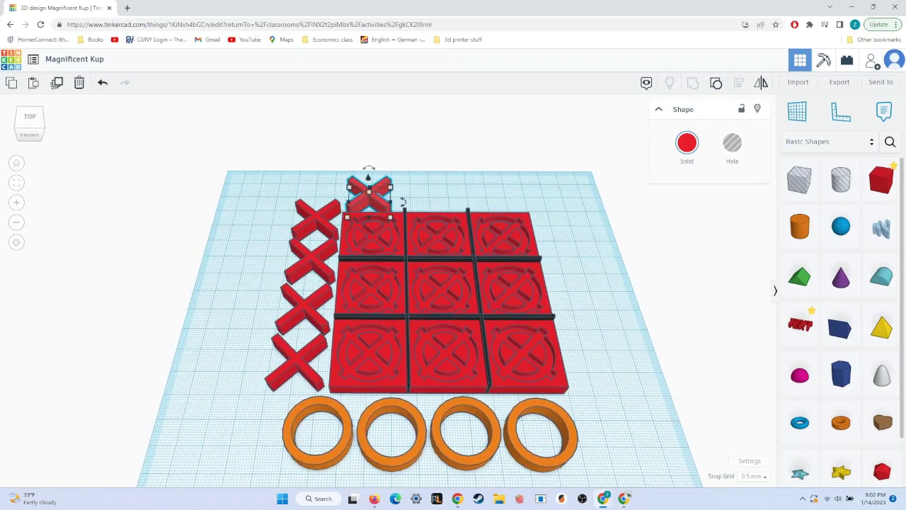